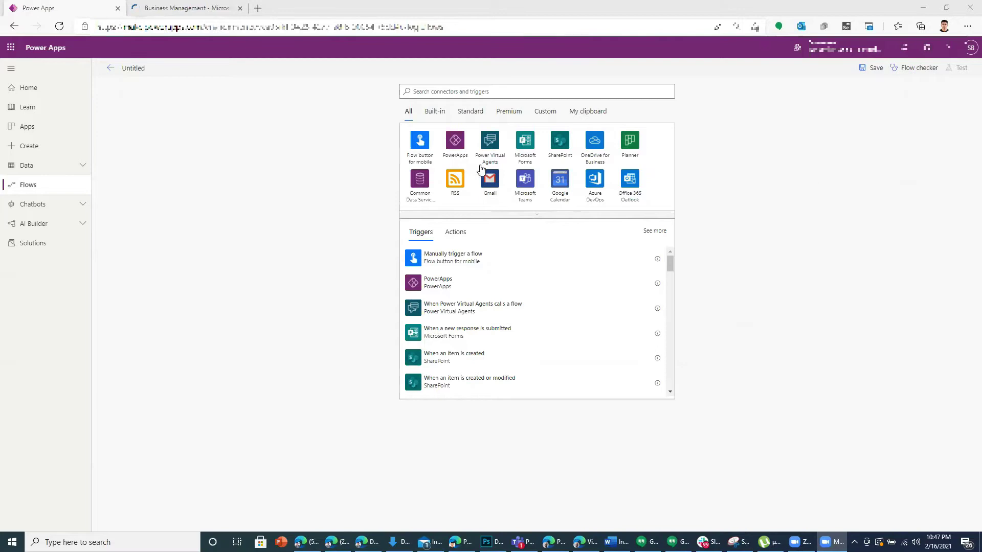
Pick the Common Data Service connector and its 'When a row is created, updated or deleted' trigger.
click(421, 183)
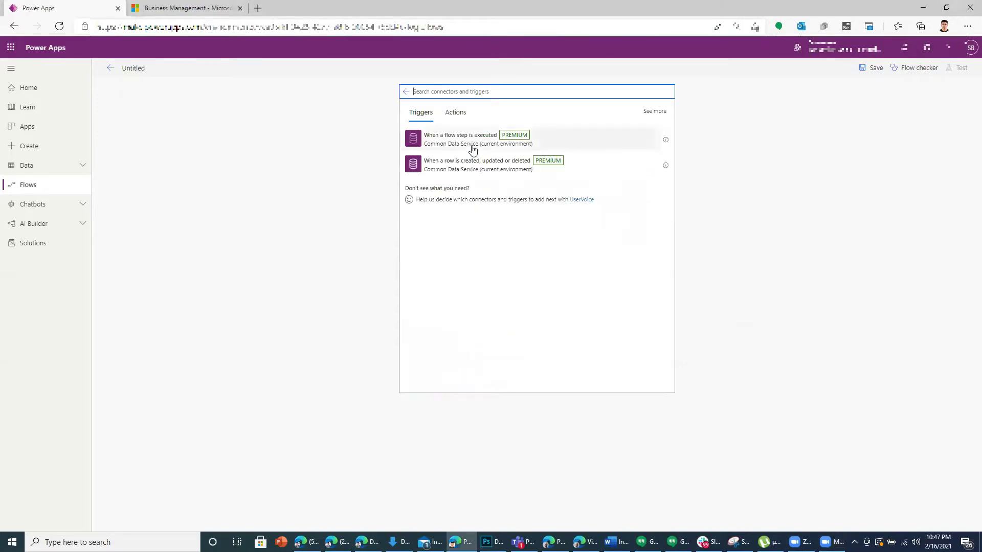
click(478, 170)
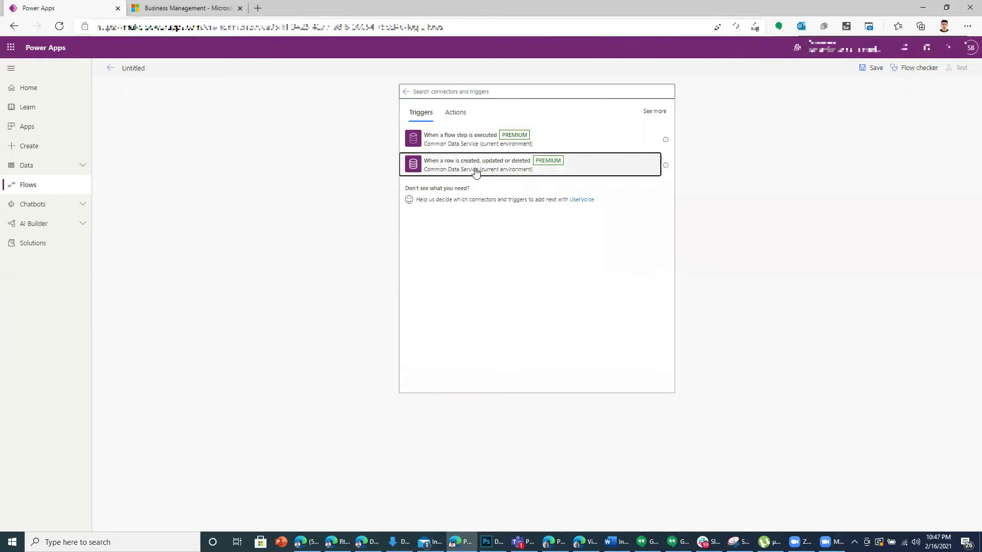
Add the row-change trigger to the flow and start a new connection from its '...' menu.
click(471, 170)
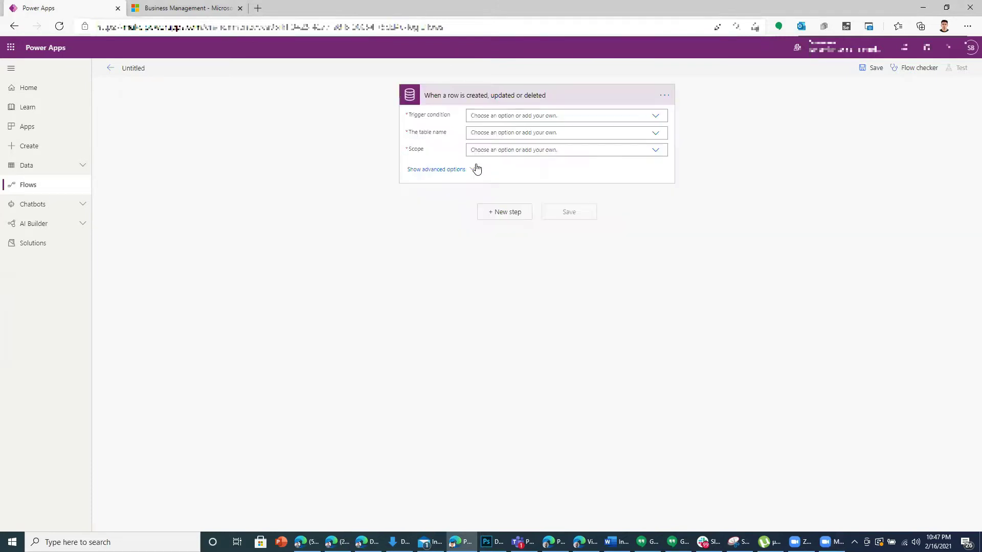
click(662, 95)
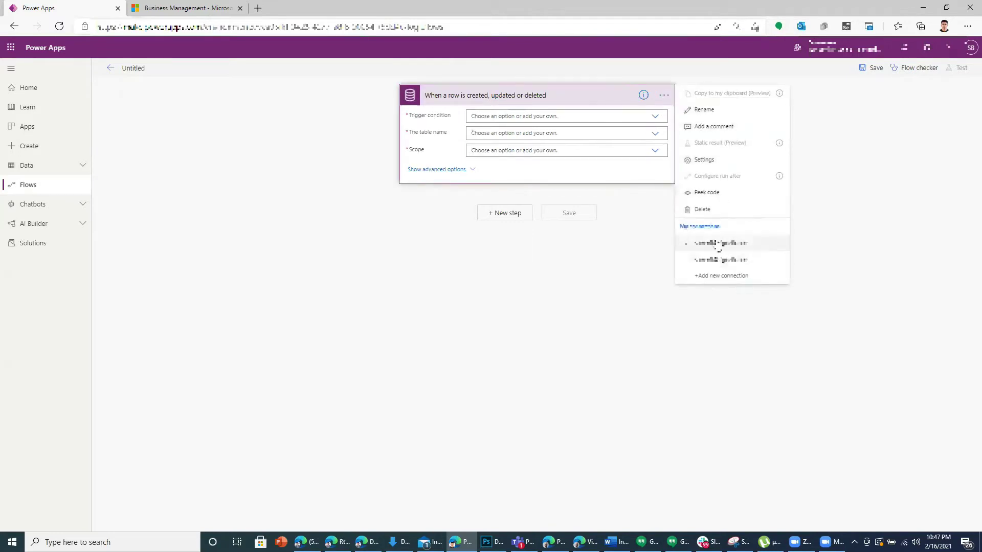
click(725, 276)
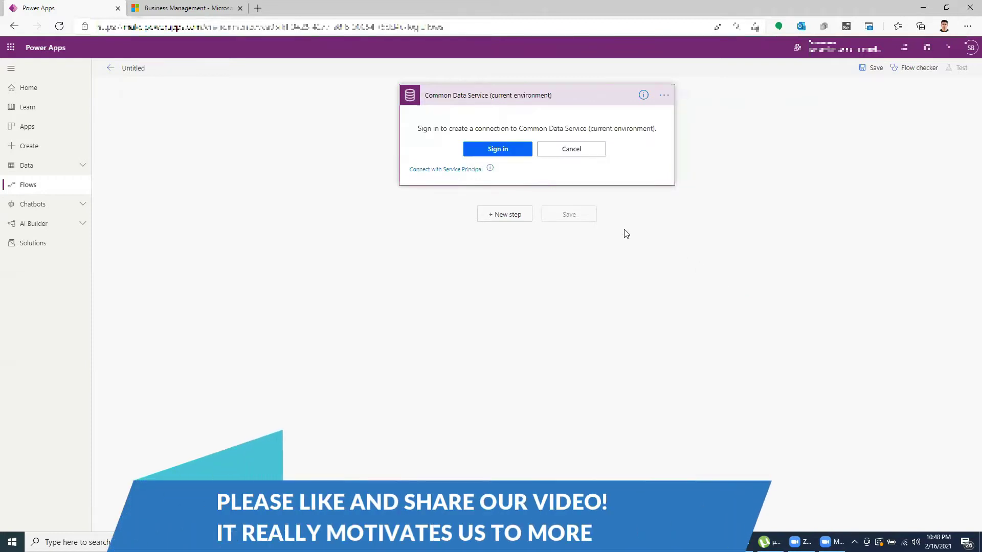
Choose 'Connect with Service Principal' to get the name, client ID, secret and tenant fields.
click(442, 170)
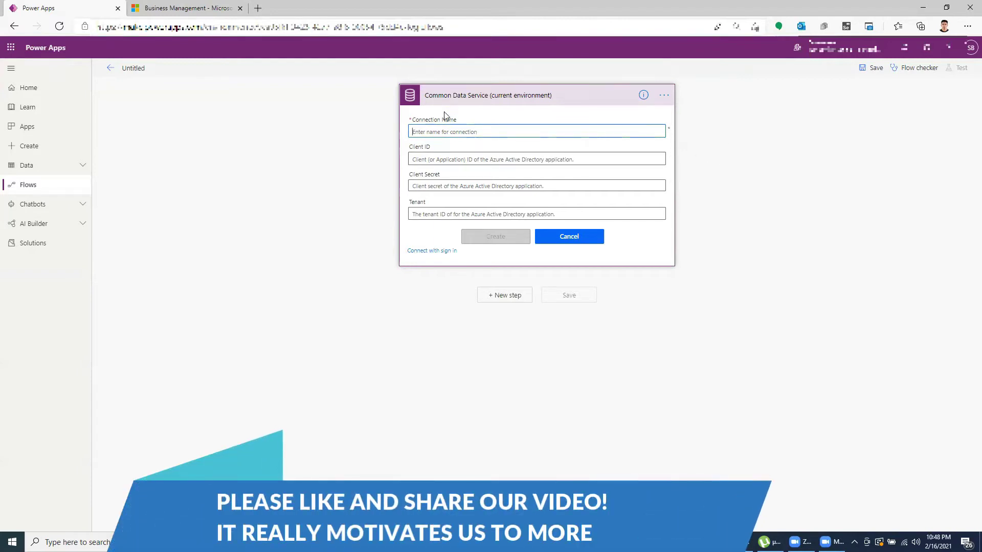
In a new tab, go to portal.azure.com and open Azure Active Directory's App registrations.
click(261, 8)
text(port)
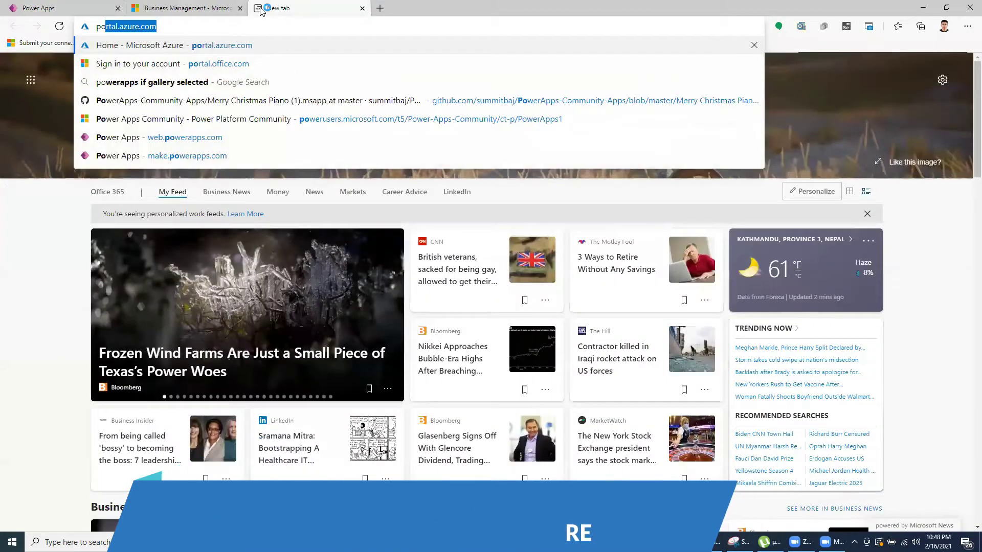
text(a)
key(BackSpace)
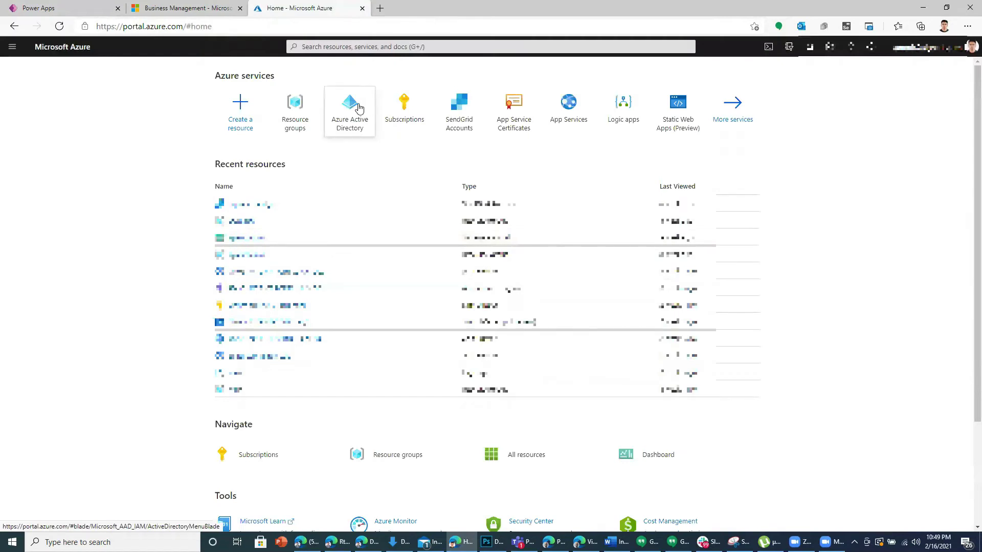
click(360, 108)
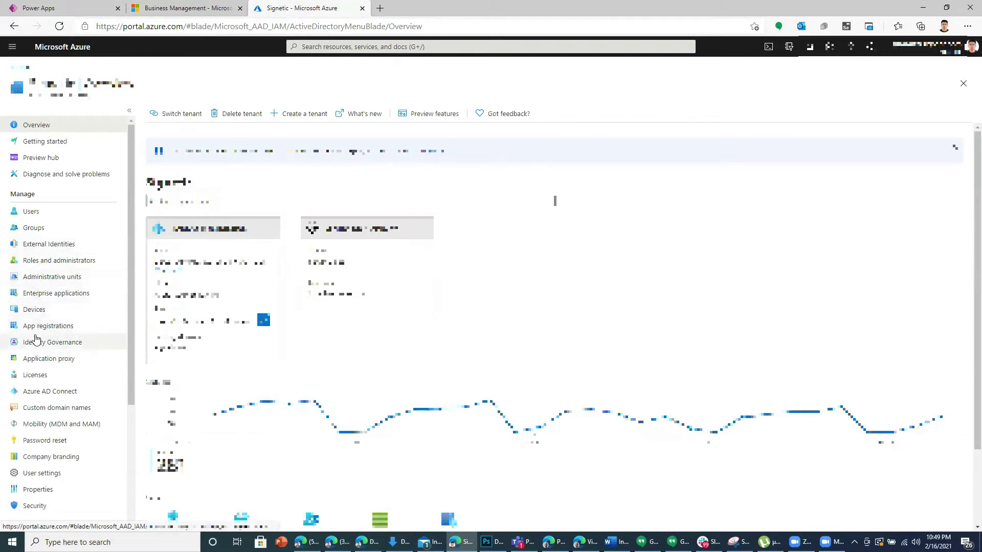
click(40, 329)
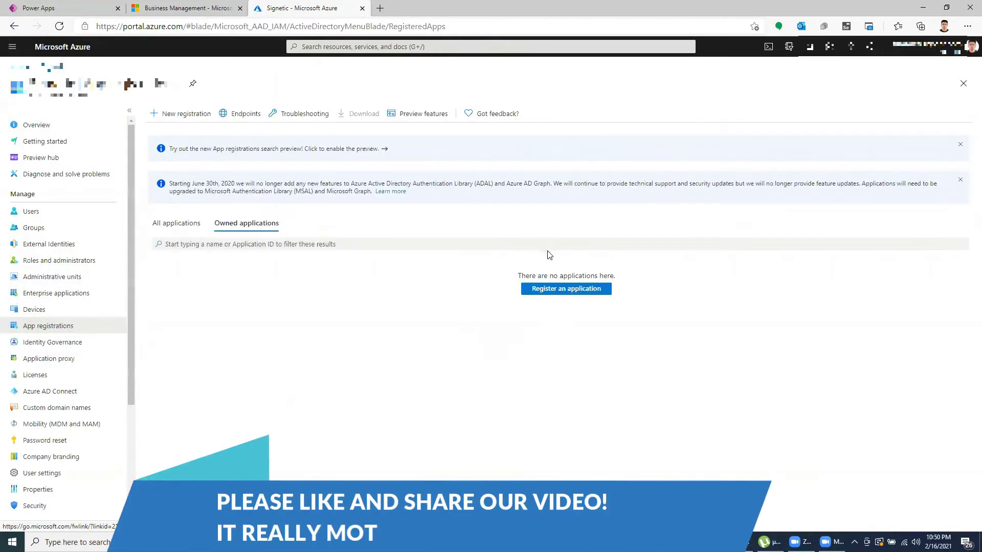
Start a new single-tenant app registration and enter Demo-Reg as its name.
click(562, 288)
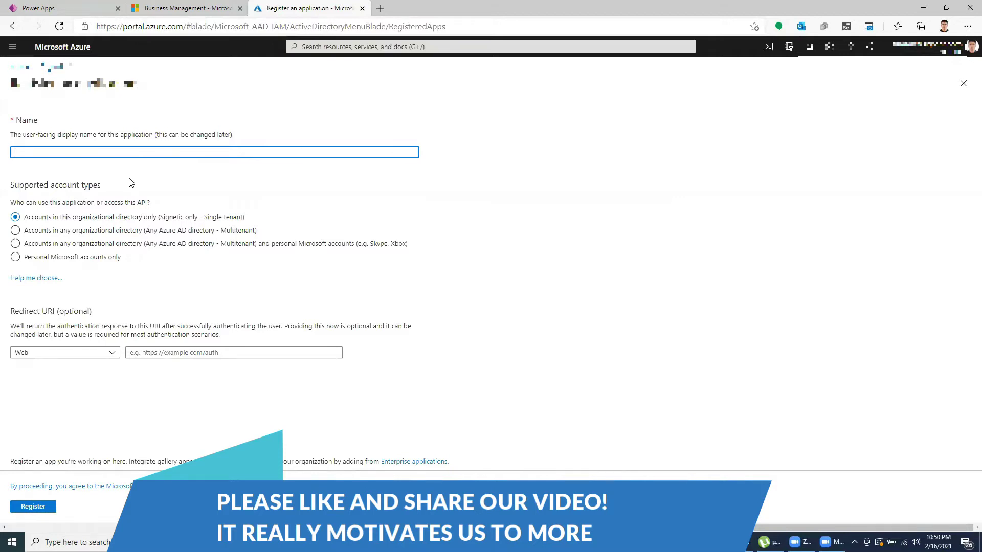
text(Demo)
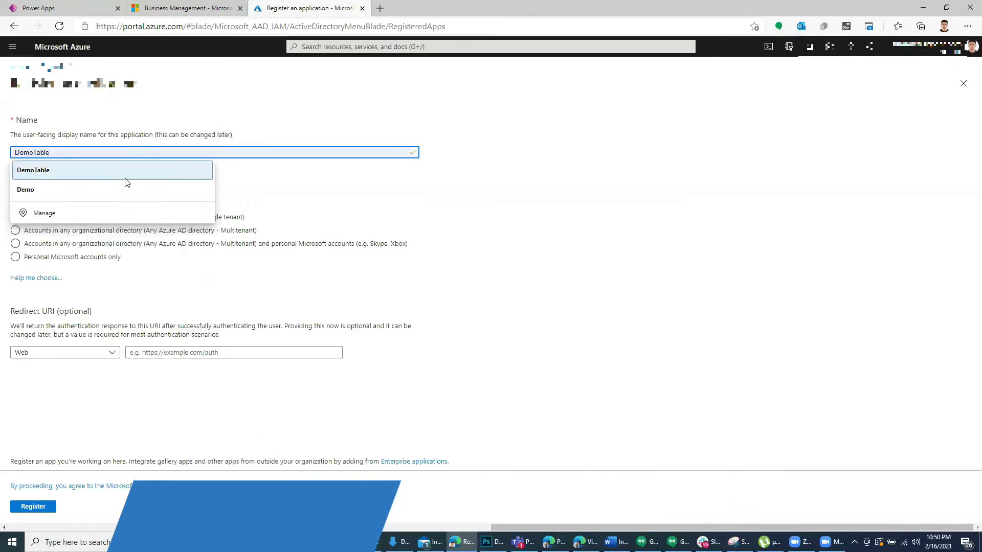
text(-)
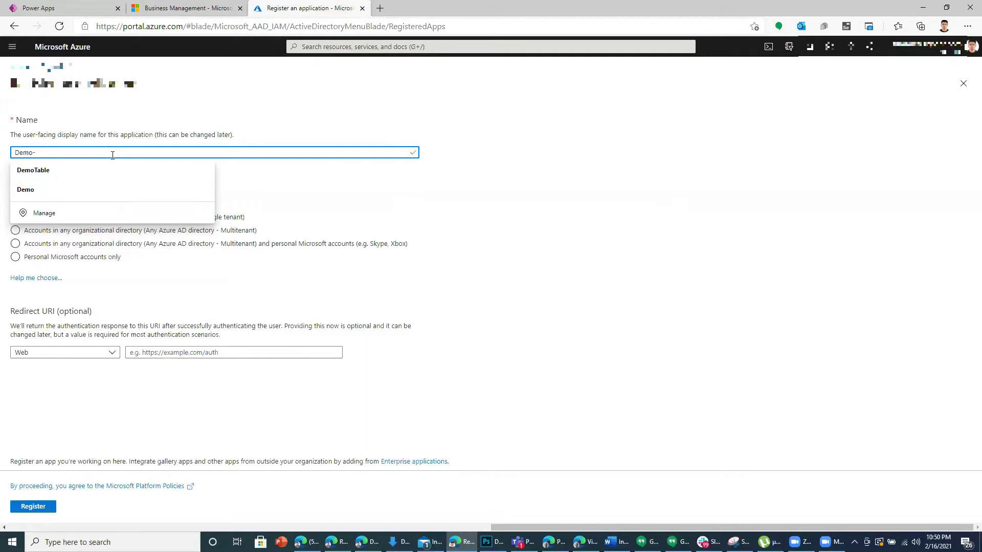
text(Reg)
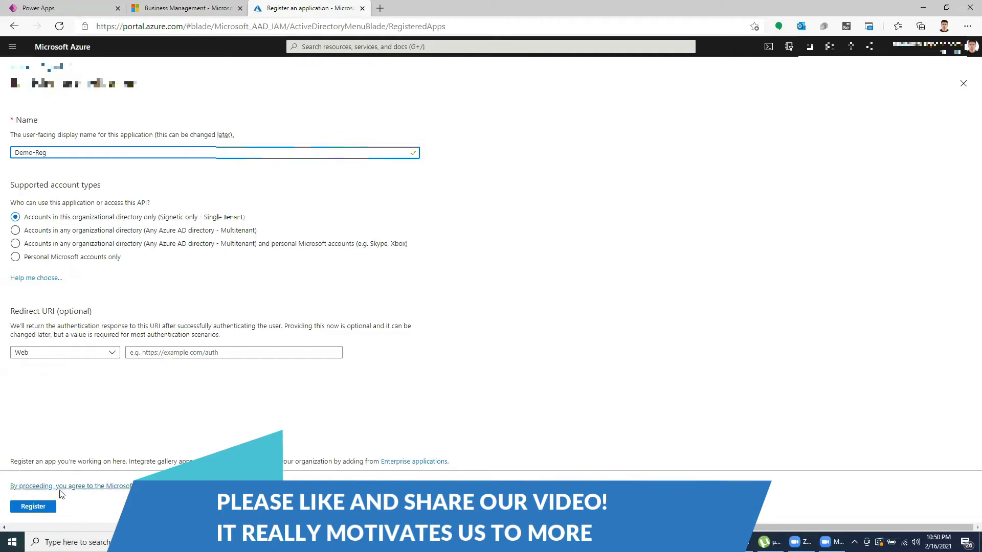
Register the Demo-Reg application and go to its API permissions.
click(33, 506)
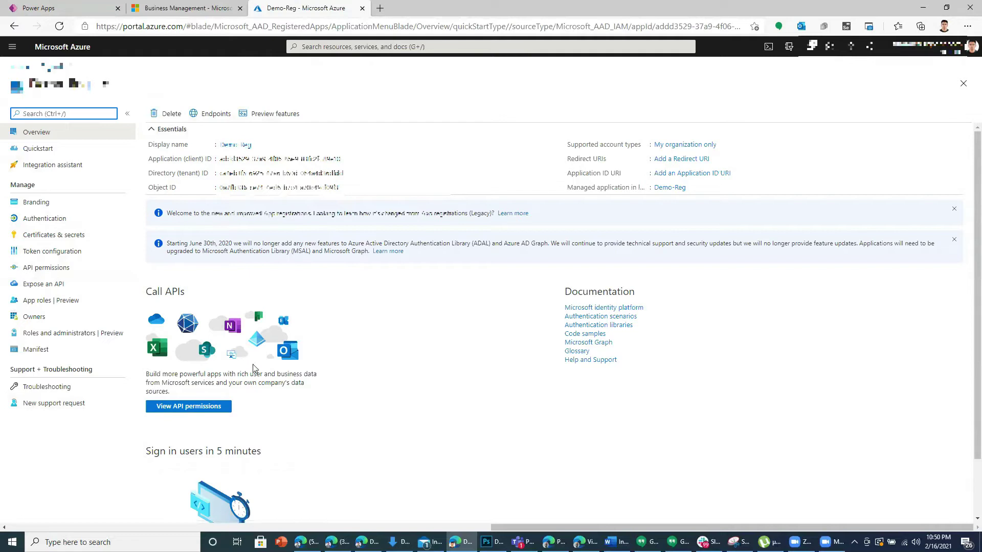
click(45, 268)
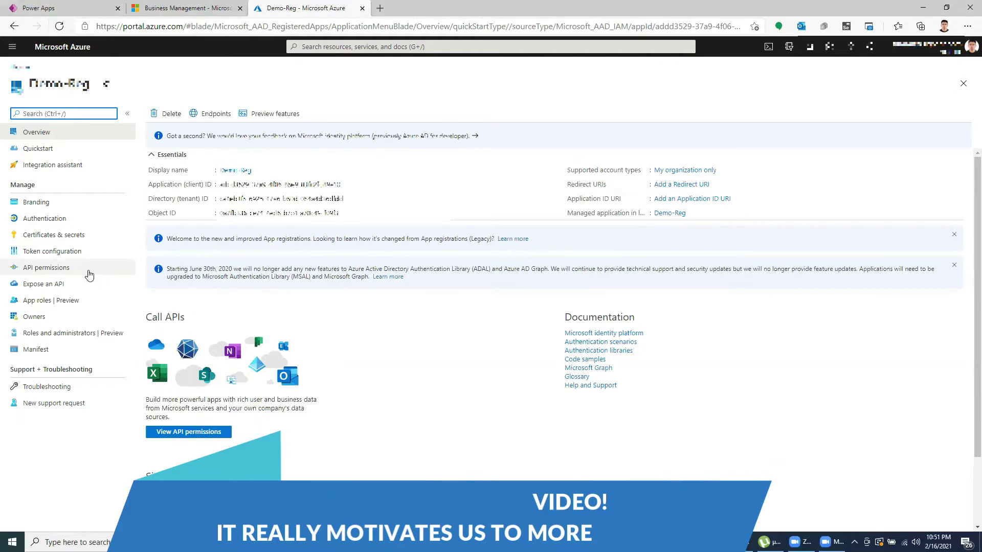
Add the delegated Dynamics CRM user_impersonation permission to Demo-Reg.
click(41, 267)
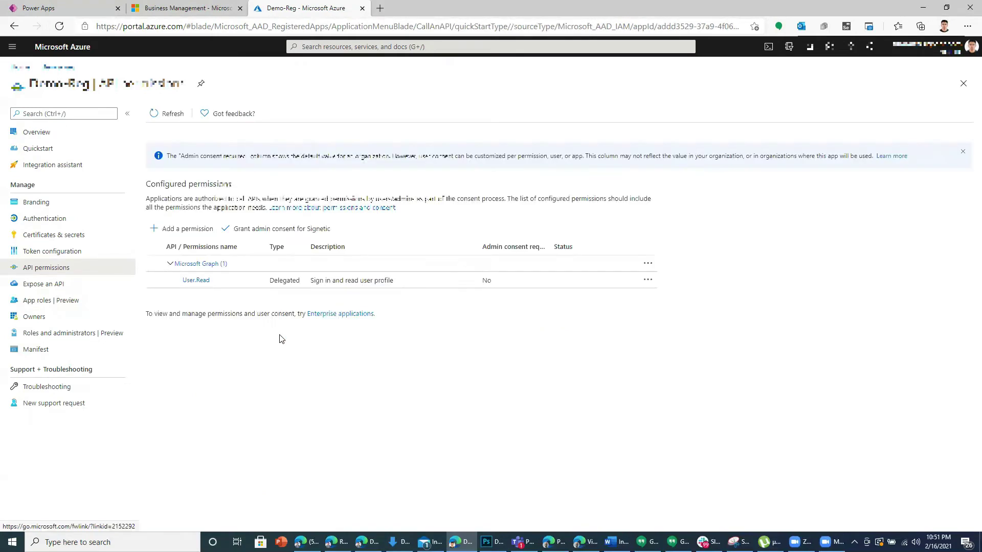
click(199, 234)
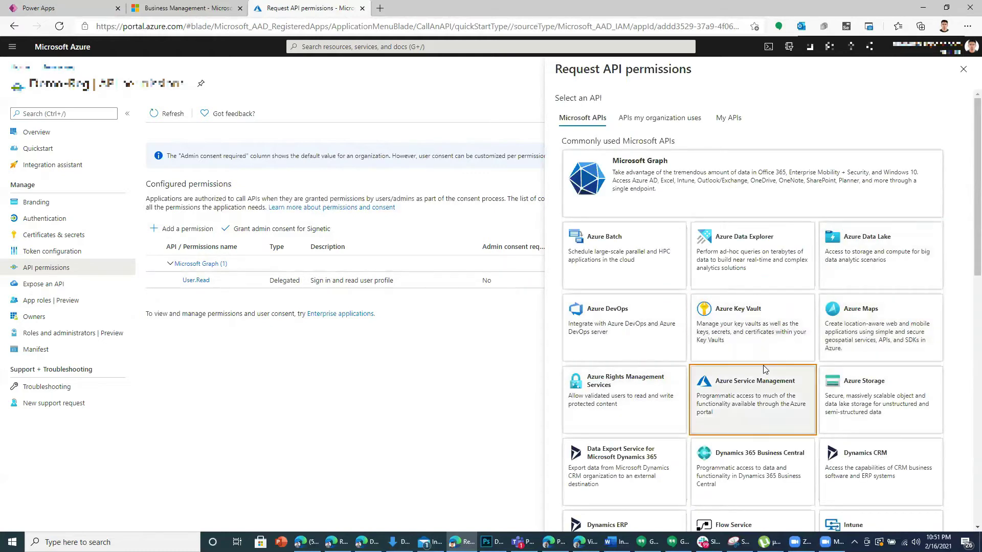
scroll(849, 409, down, 1)
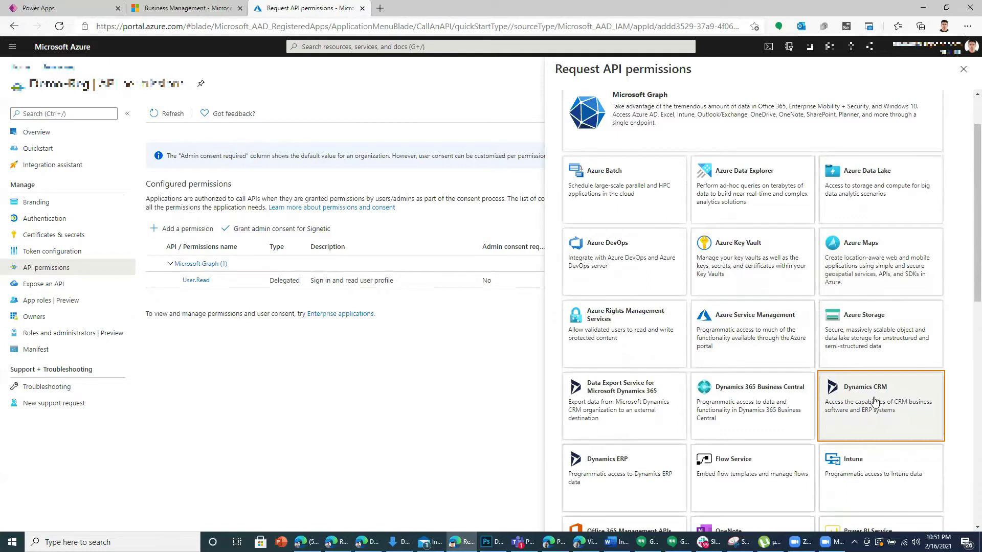
scroll(872, 404, down, 1)
scroll(870, 317, up, 2)
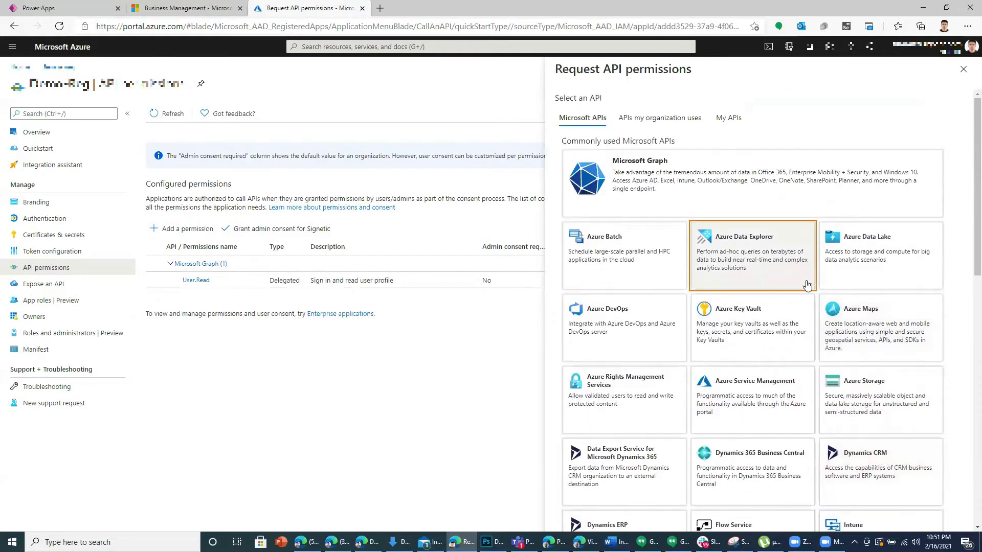
click(645, 118)
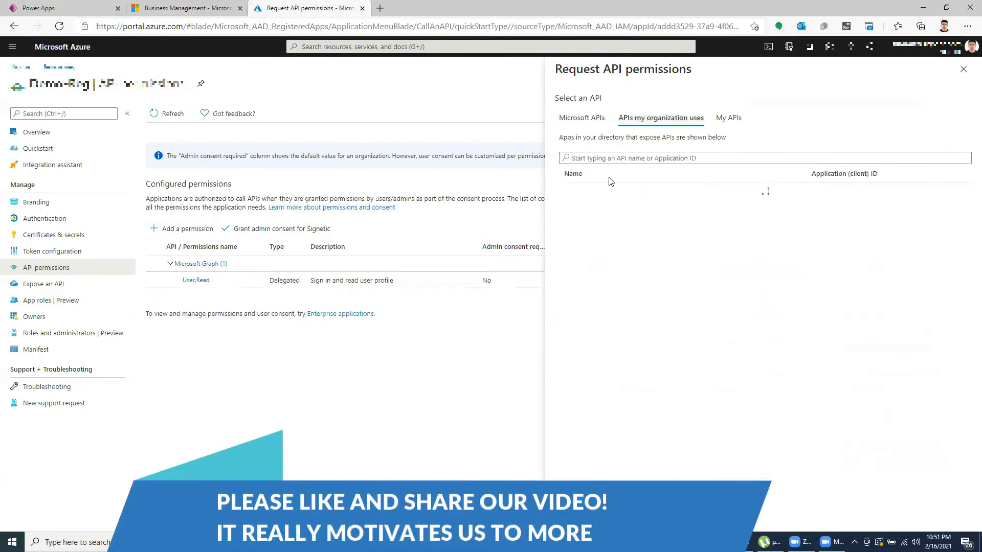
click(582, 117)
scroll(837, 362, down, 1)
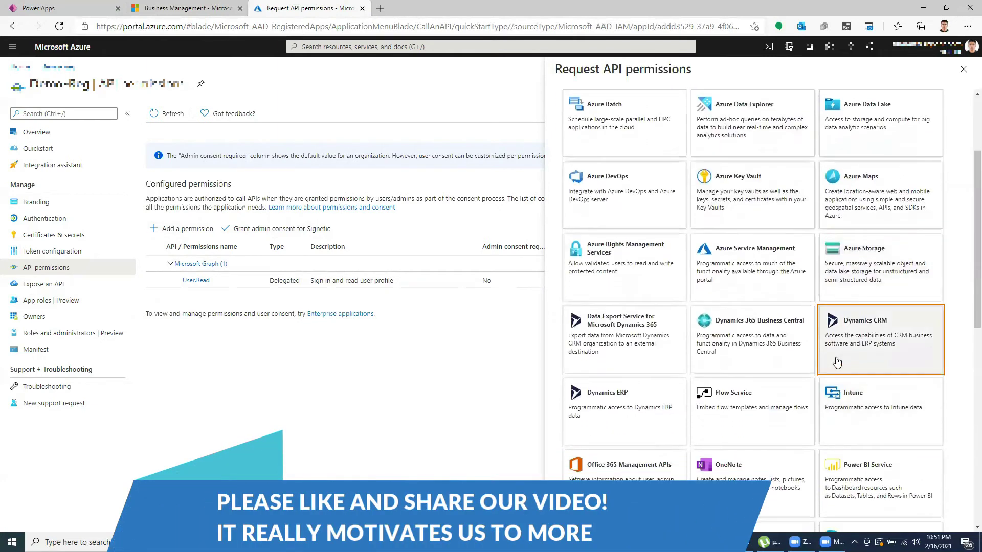
click(882, 346)
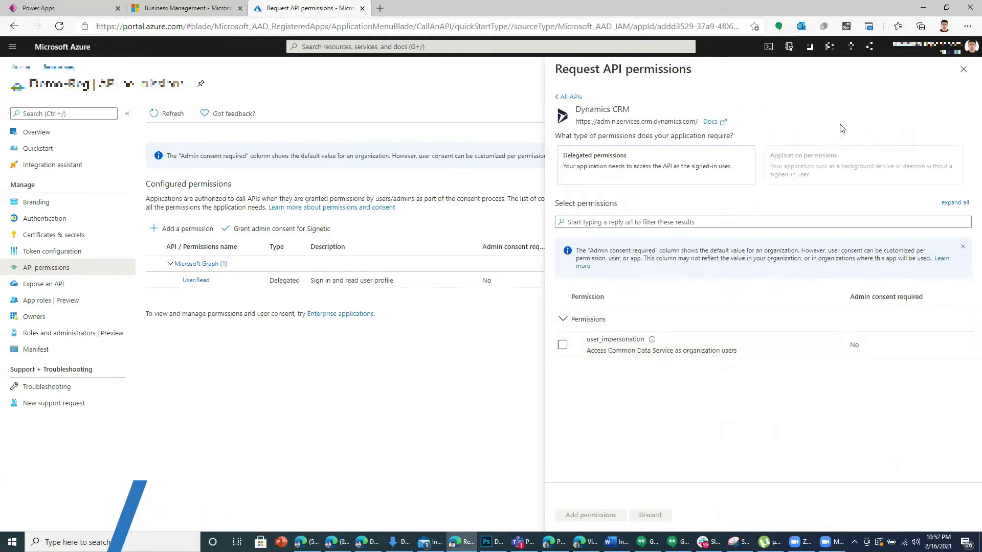
click(563, 345)
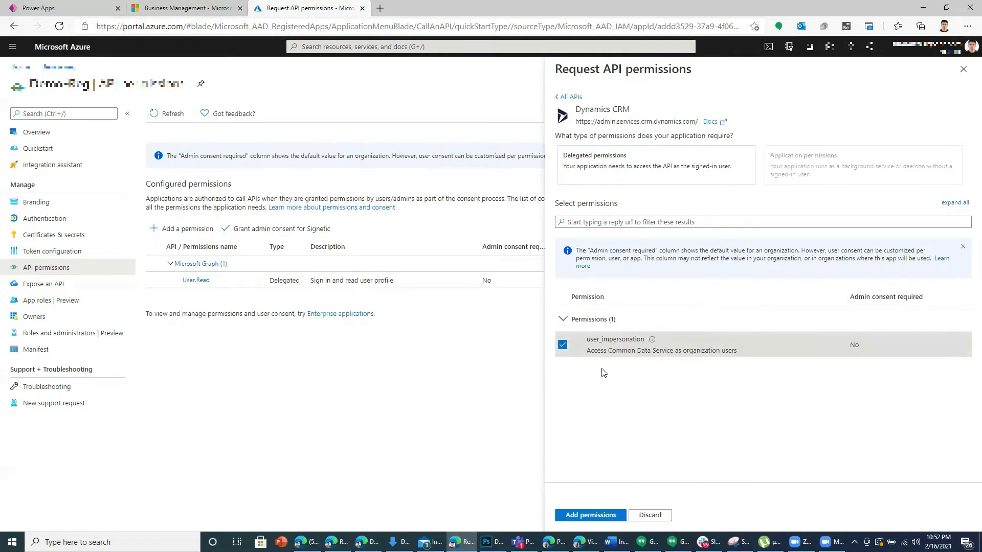
click(582, 514)
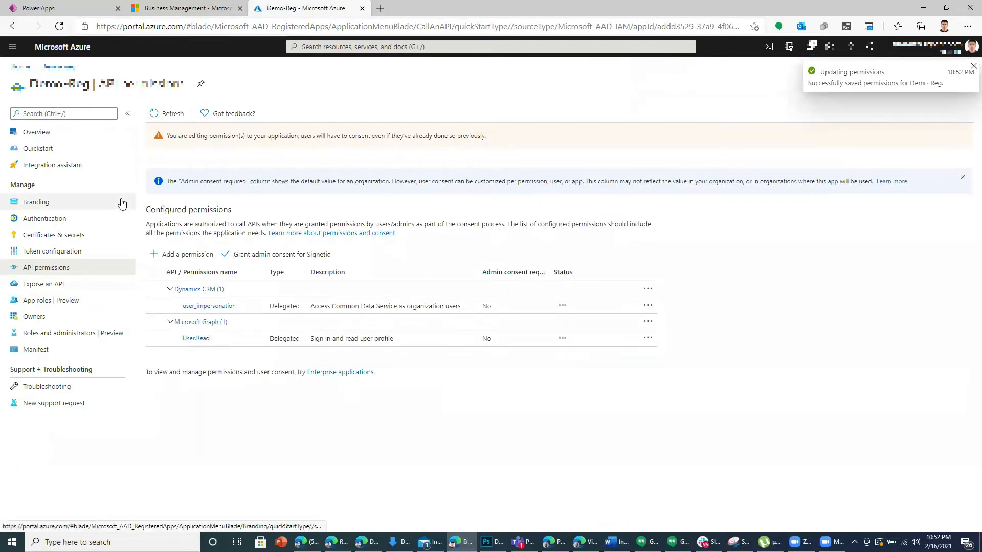
Add a one-year client secret described as CLIENT_SECRET under Certificates & secrets.
click(101, 236)
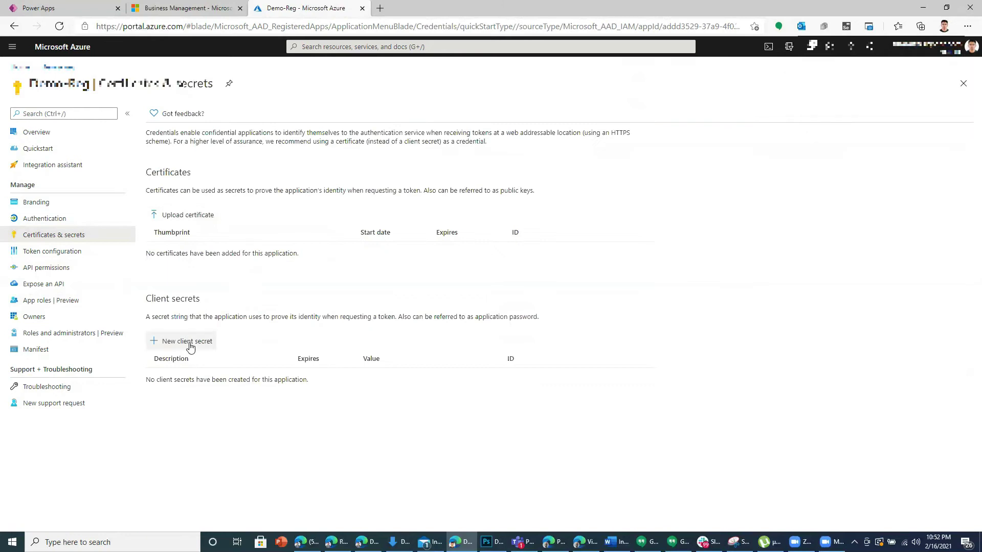
click(189, 346)
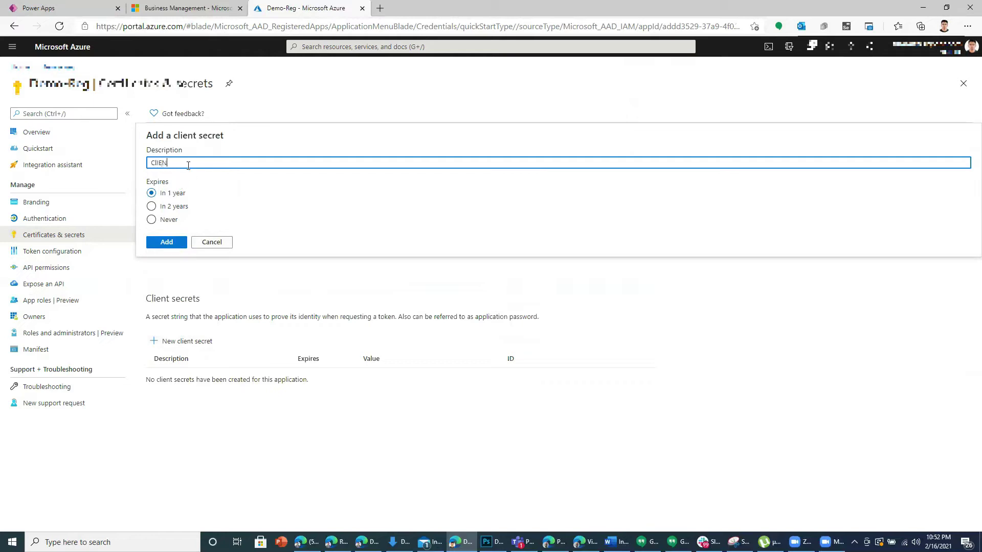
text(CLIENT_SECRET)
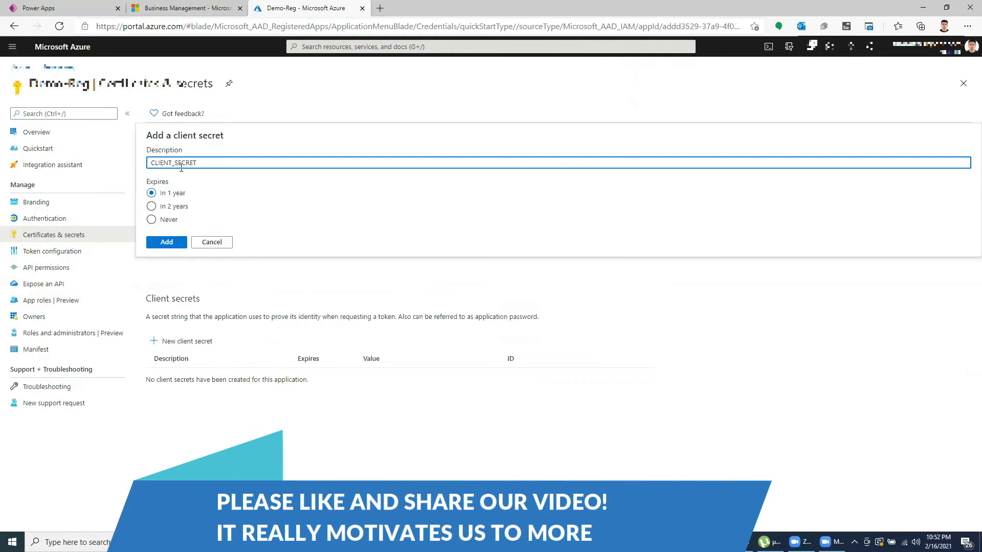
click(166, 242)
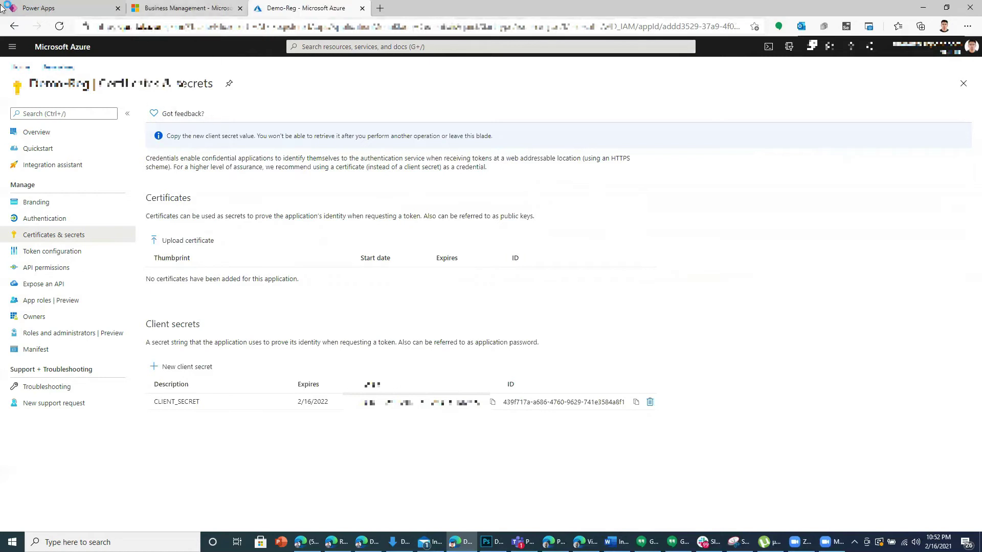
Back in Power Apps, choose Advanced settings from the gear menu.
click(43, 7)
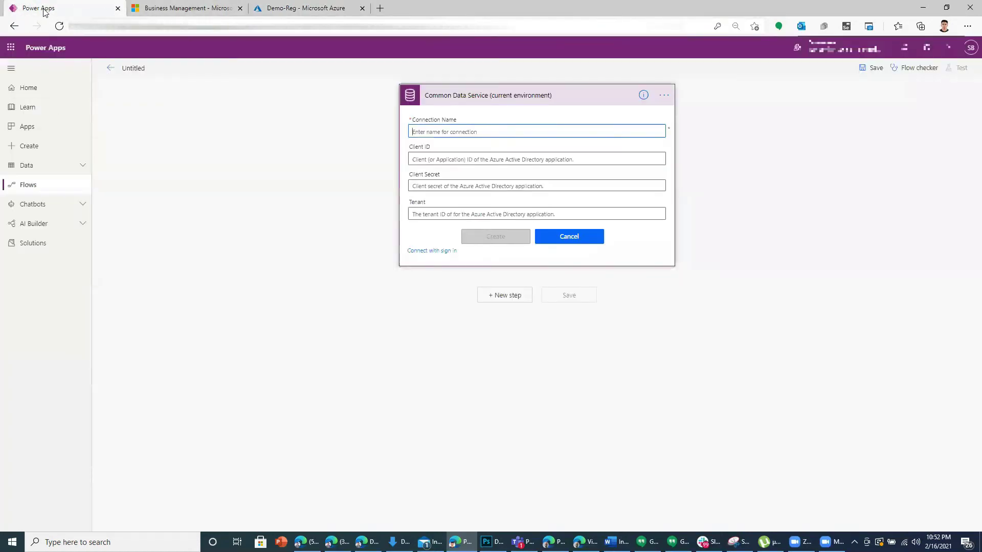
click(926, 48)
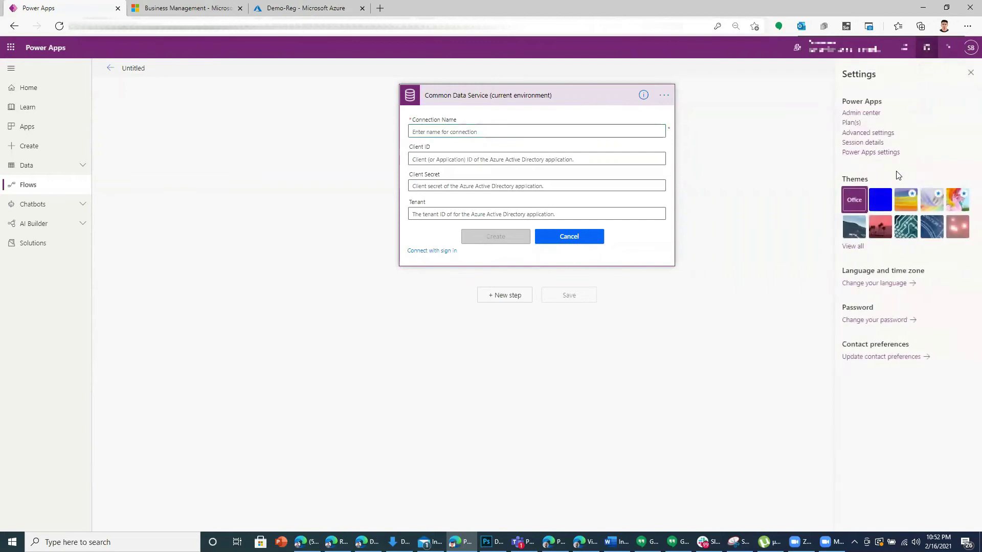
click(881, 134)
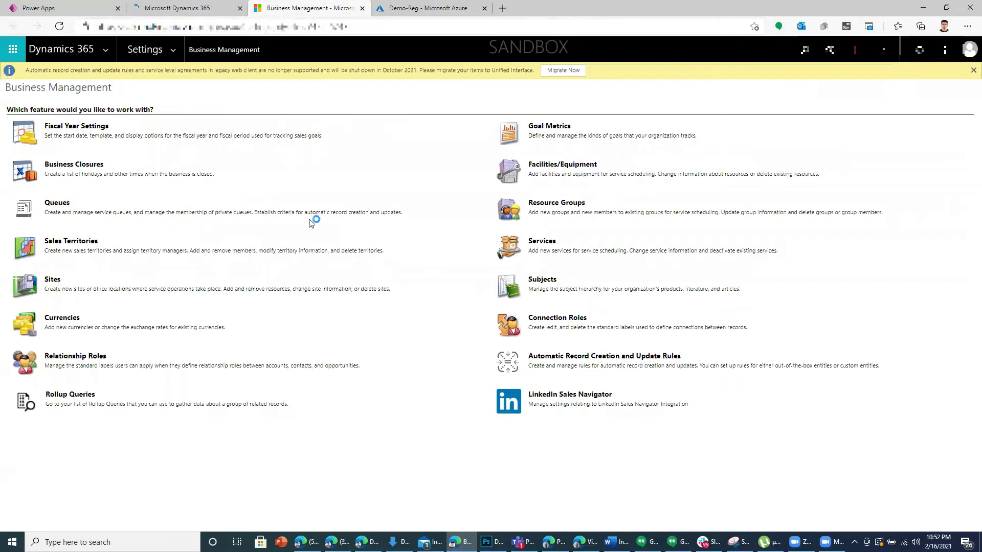
Go to Settings > Security > Users and switch the view to Application Users.
click(171, 54)
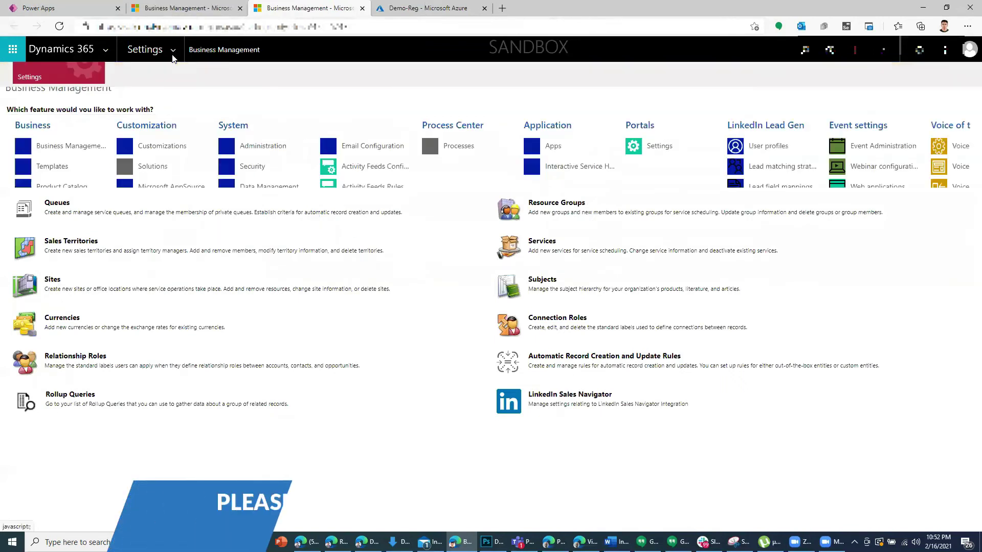
click(243, 173)
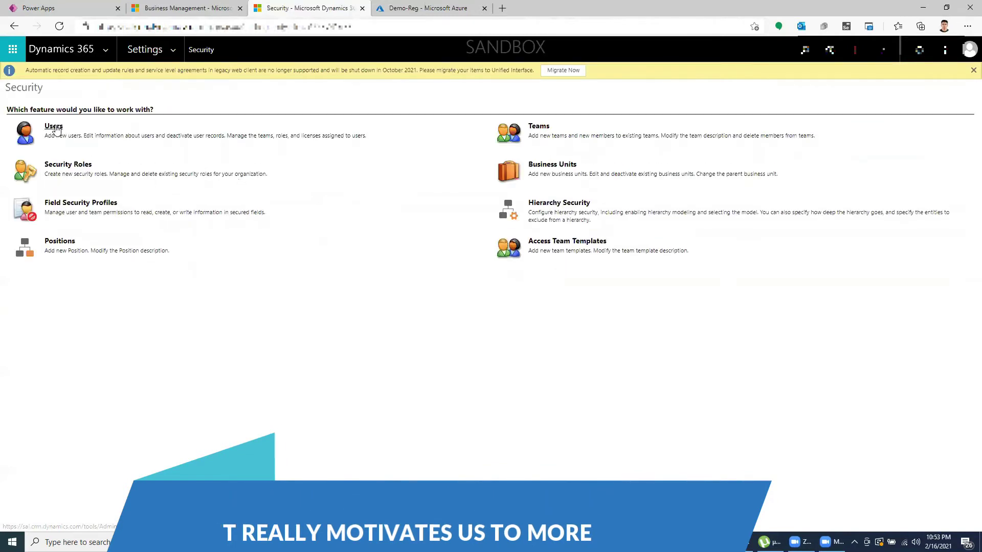
click(54, 126)
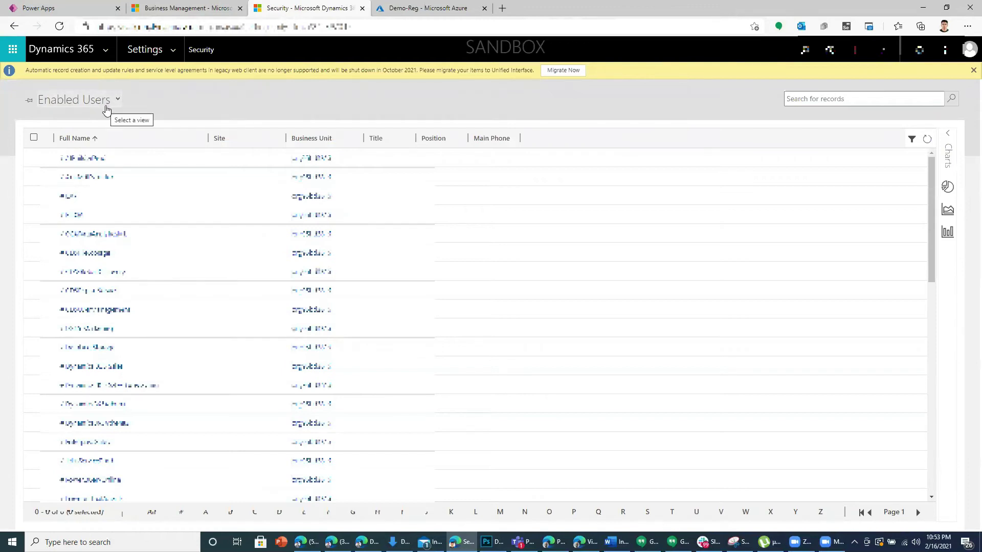
click(100, 130)
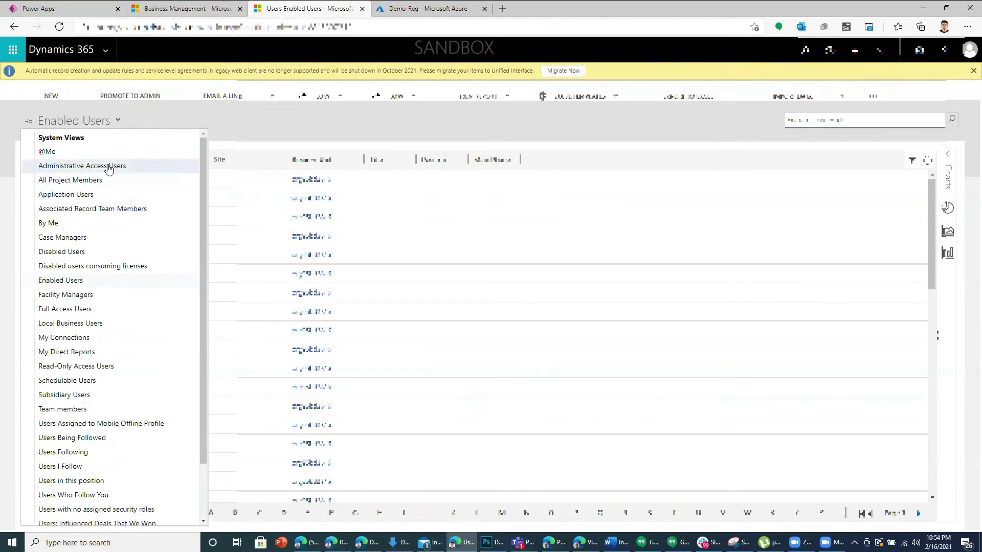
click(109, 194)
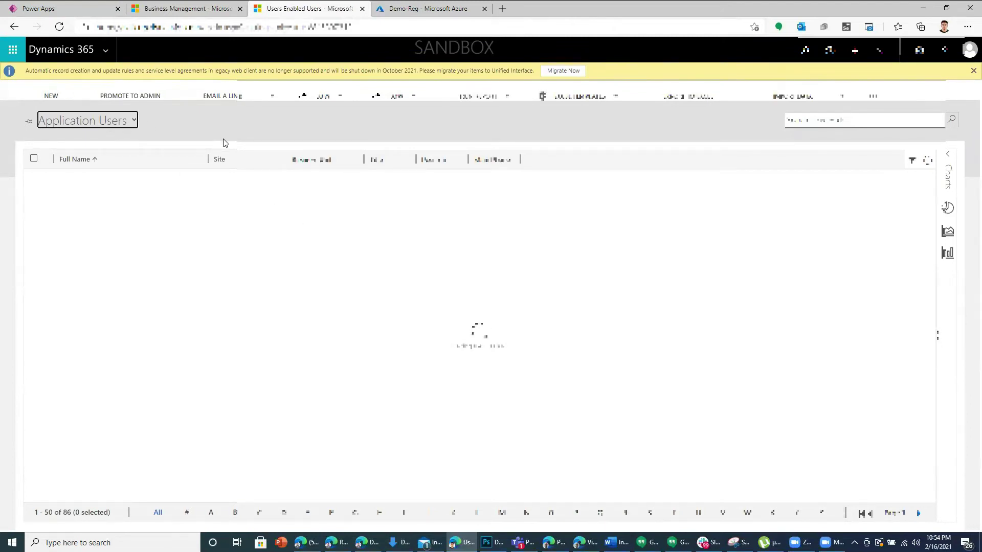
Check the Demo-Reg overview in the Azure tab, then return to the Application Users list.
click(410, 6)
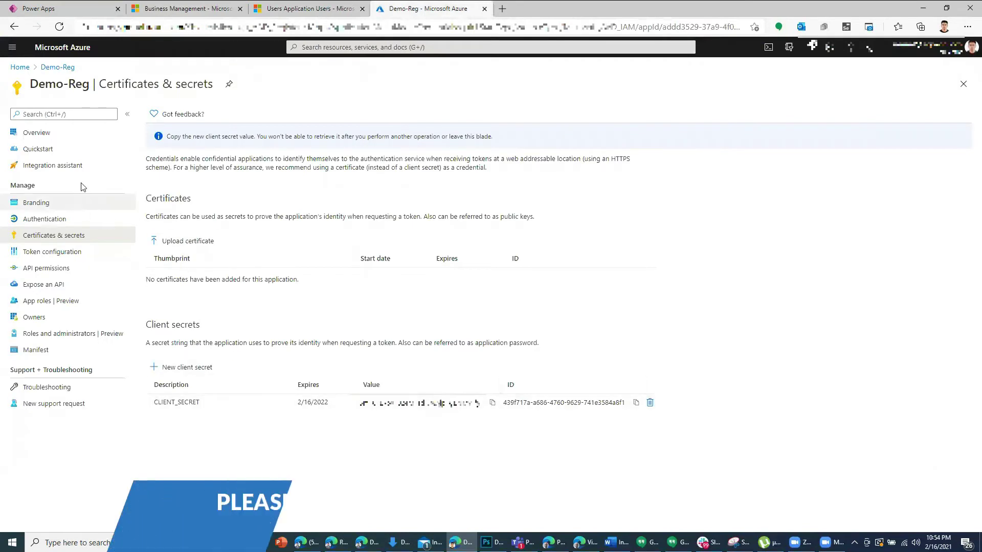
click(36, 133)
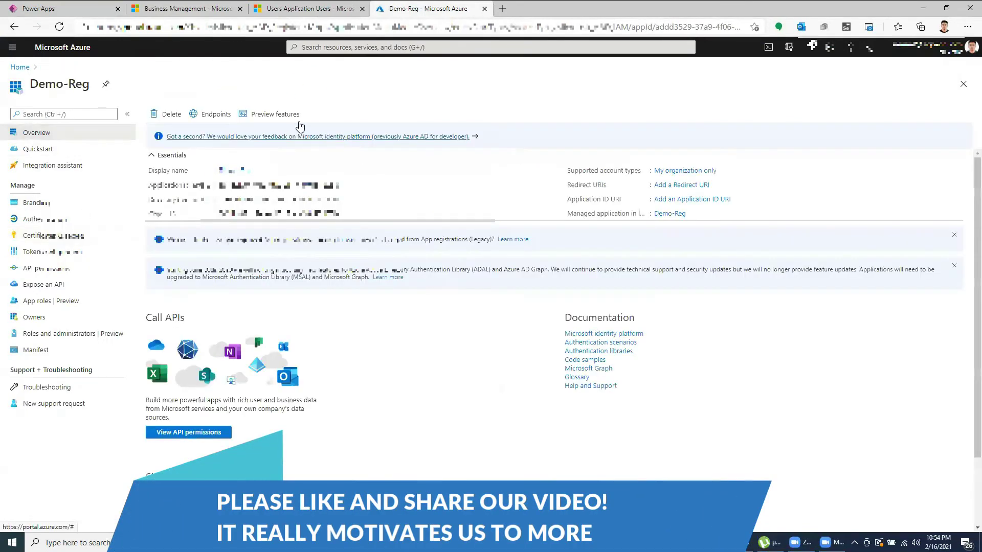
click(289, 7)
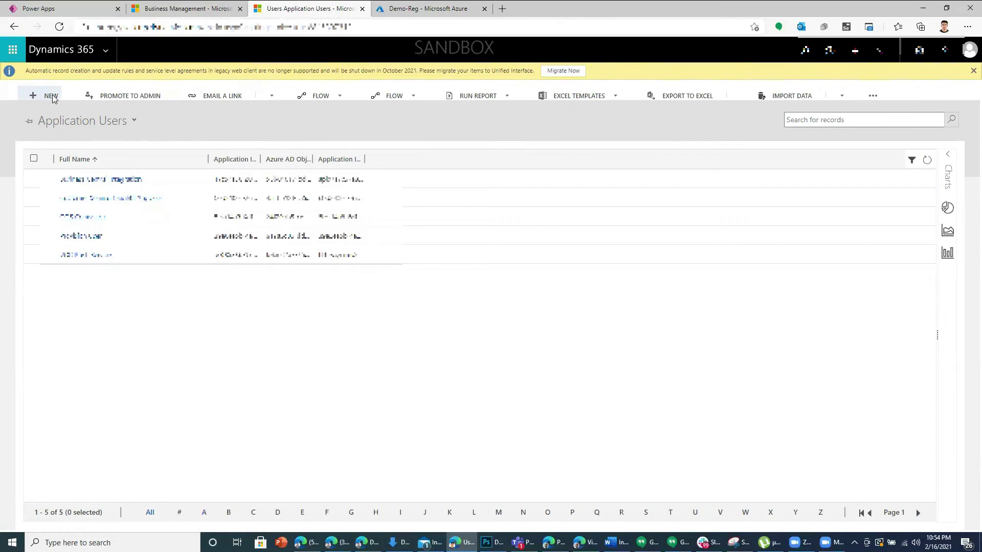
Start a new Dynamics 365 user on the Application User form, then bring up Demo-Reg's Azure overview.
click(429, 6)
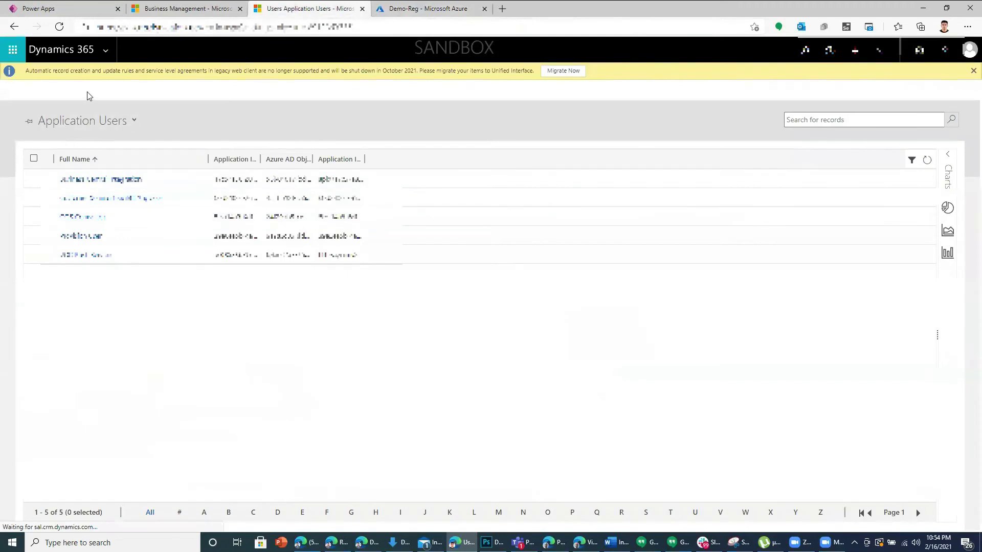
double_click(173, 210)
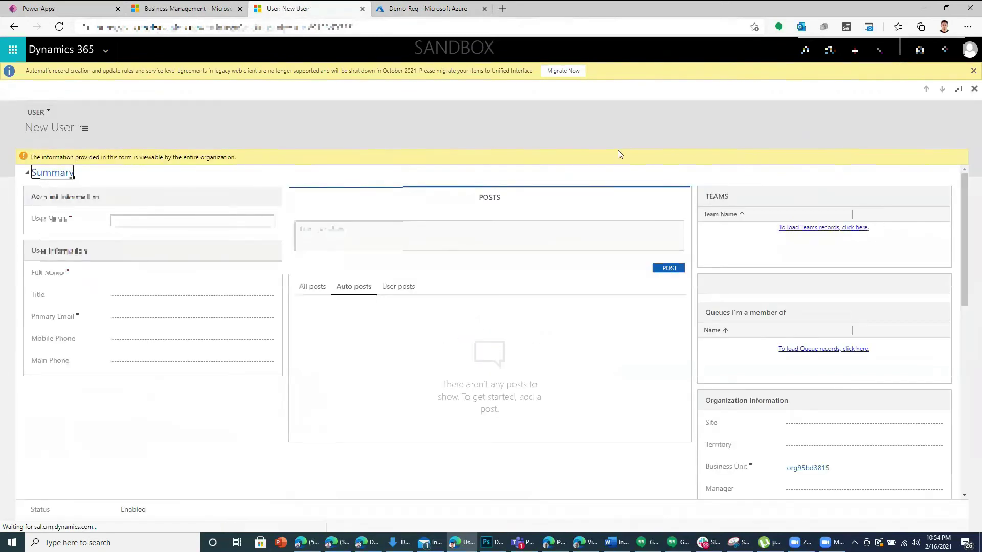
click(39, 113)
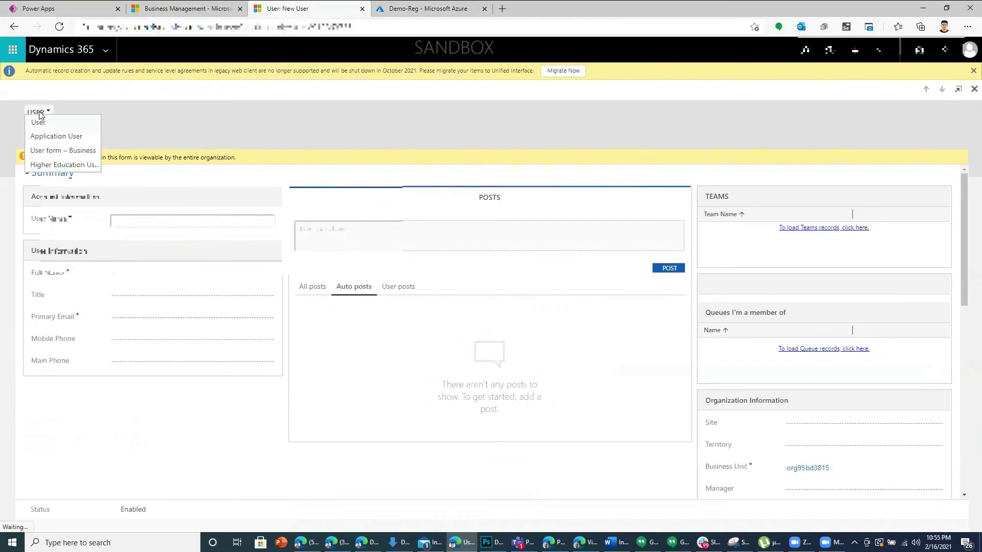
click(68, 134)
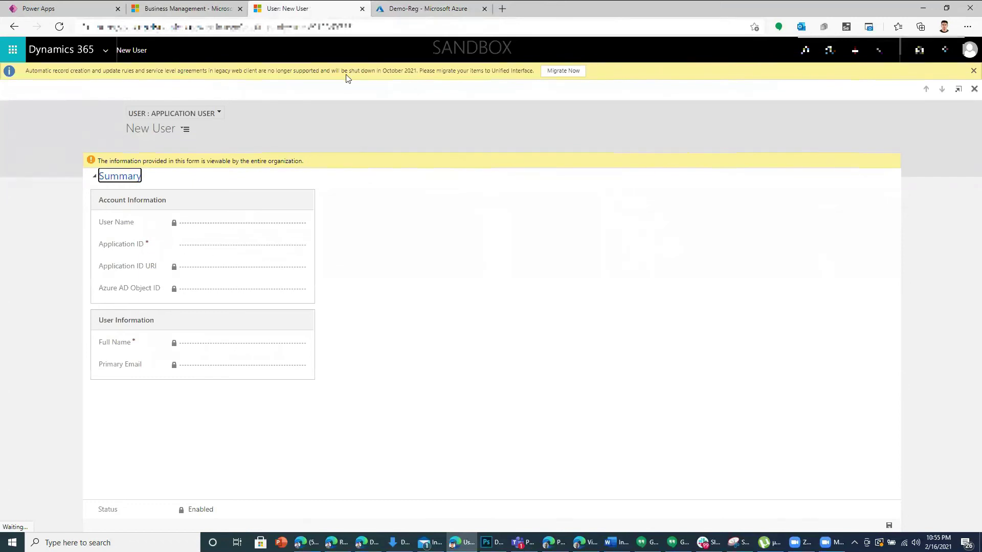
click(409, 8)
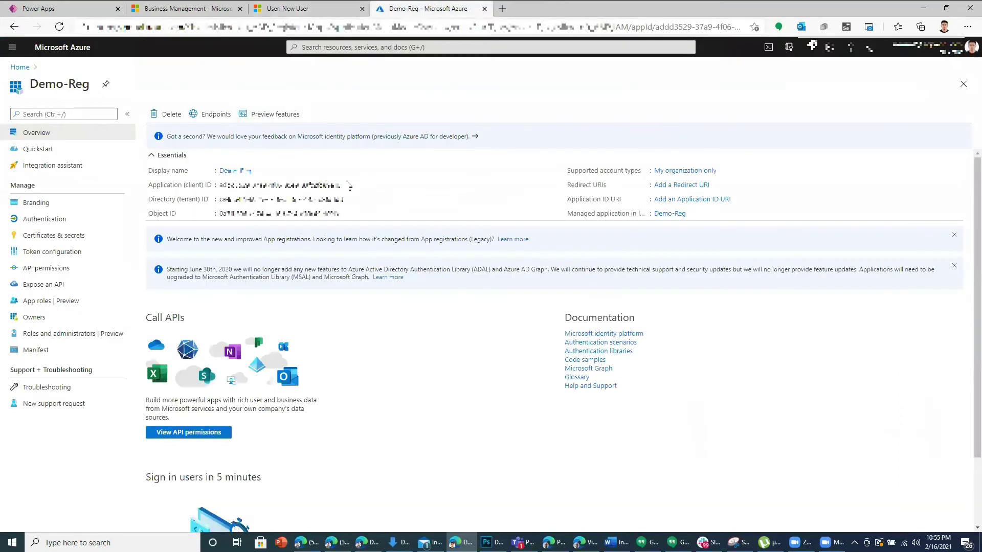
Paste Demo-Reg's application ID into the new application user, save it, then copy the Application (client) ID.
click(307, 8)
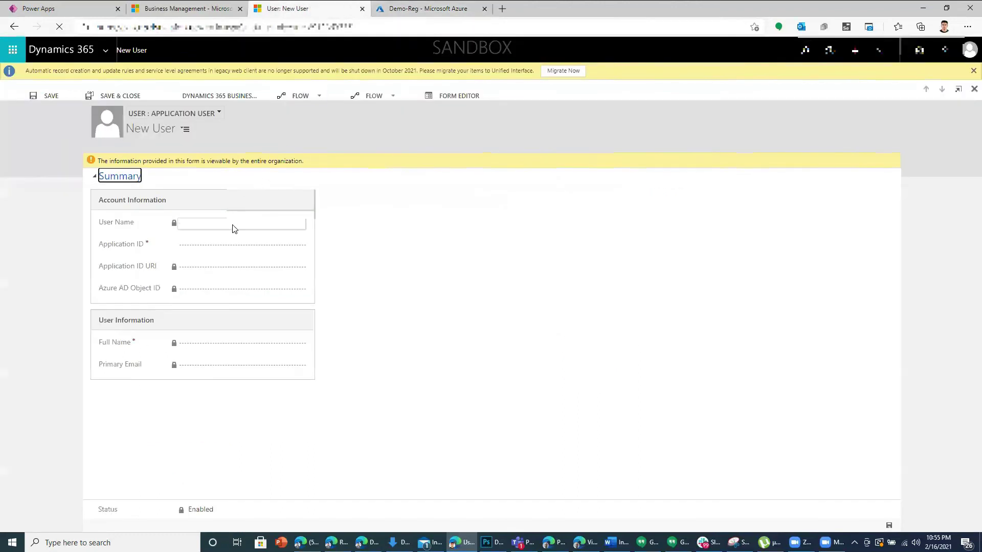
click(241, 244)
key(ctrl+v)
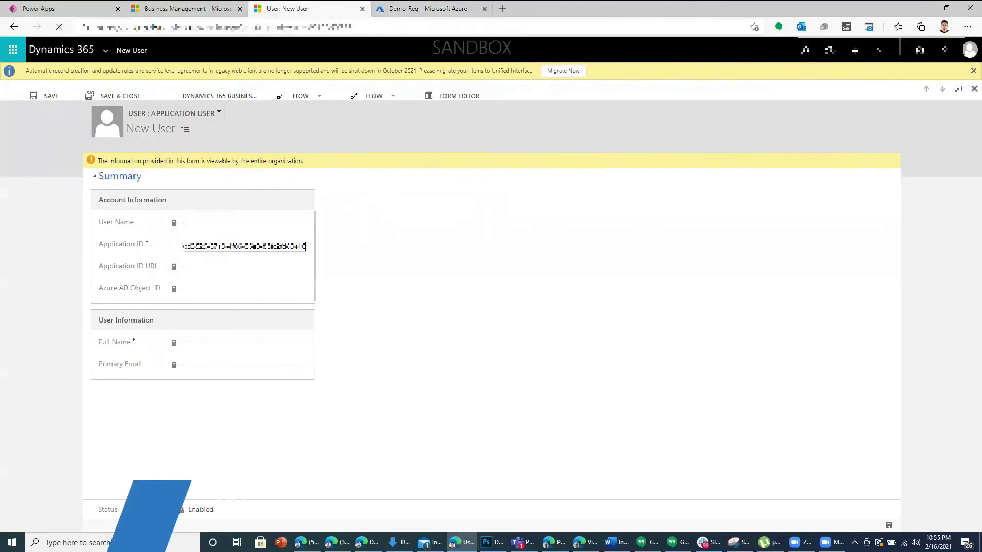
click(71, 91)
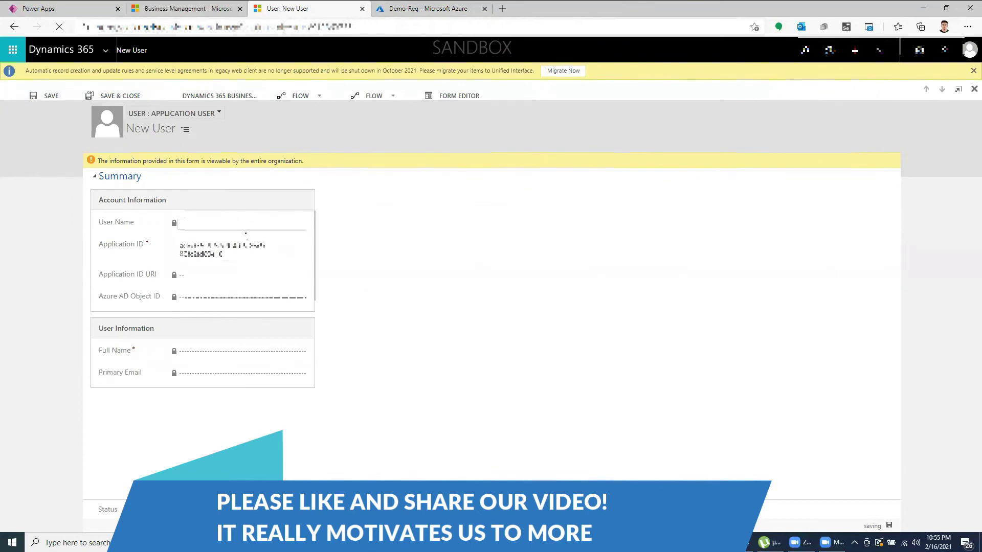
click(40, 97)
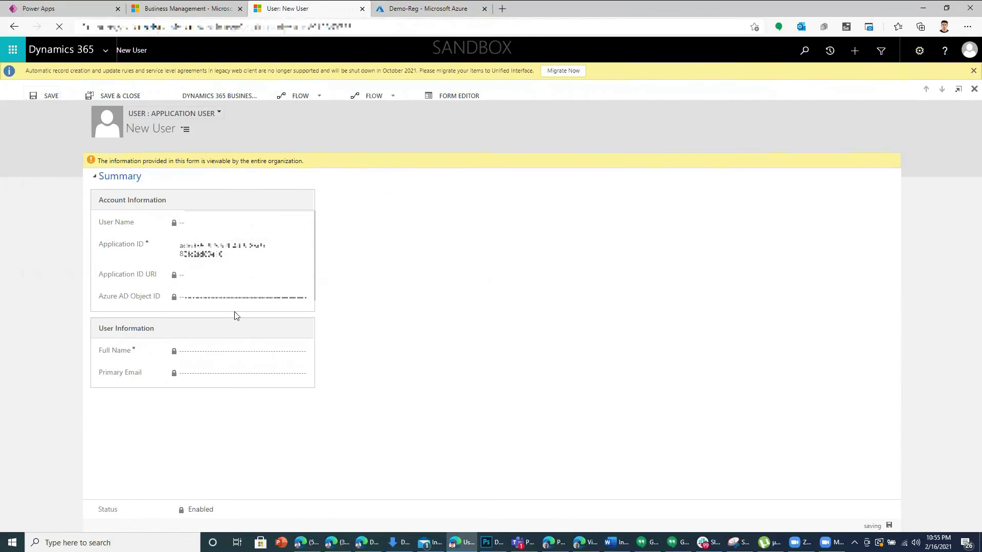
click(460, 8)
click(349, 186)
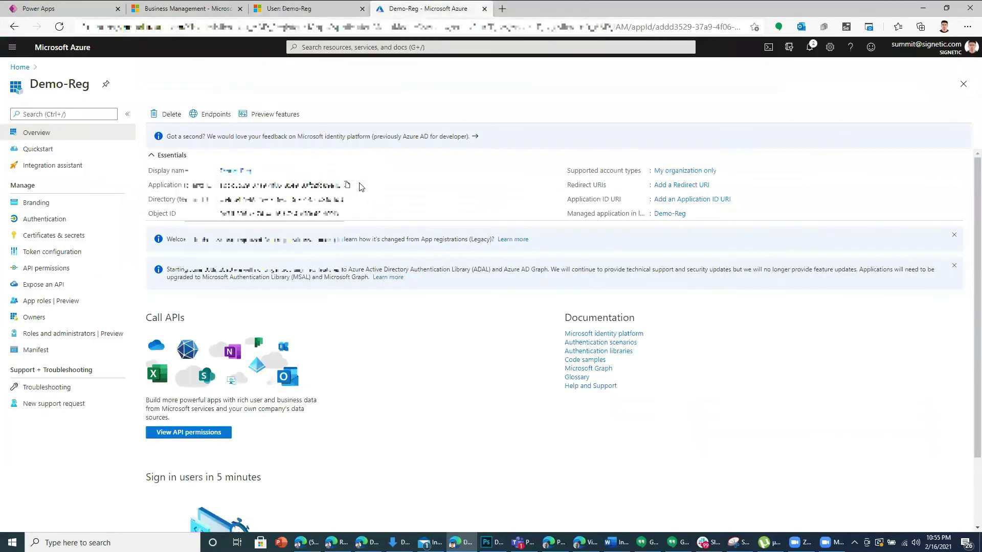
Paste the client ID into the connection form and name the connection 'Sevice-Principal'.
click(61, 9)
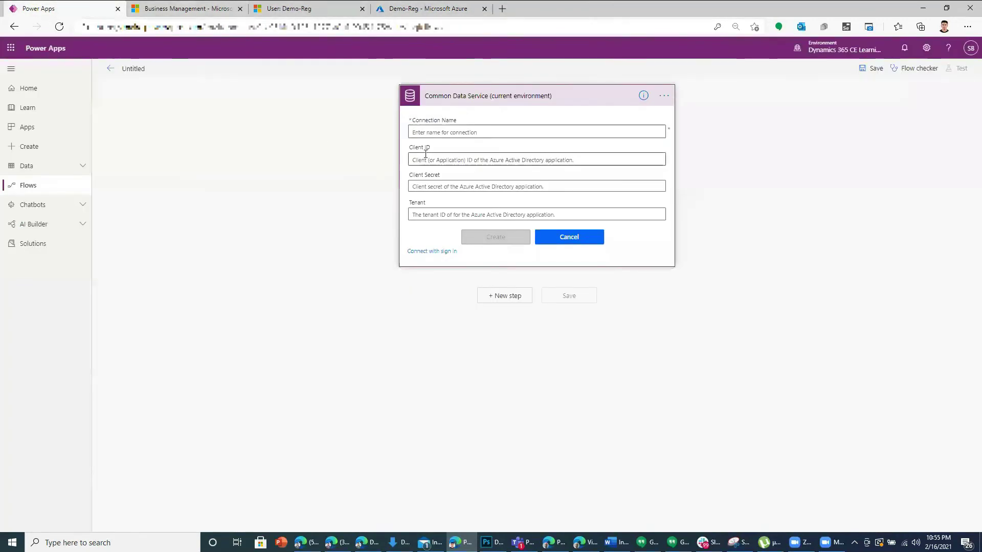
click(463, 158)
key(ctrl+v)
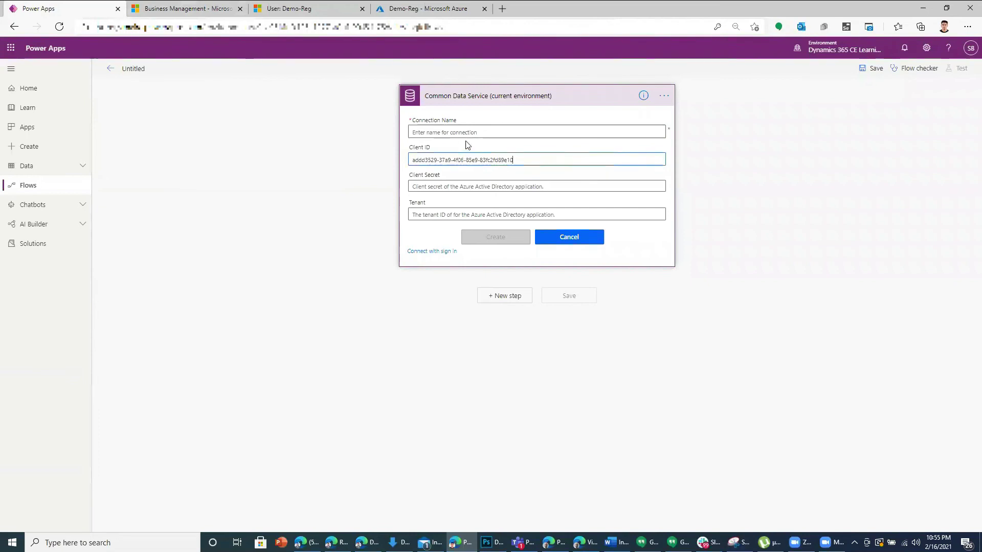
click(471, 132)
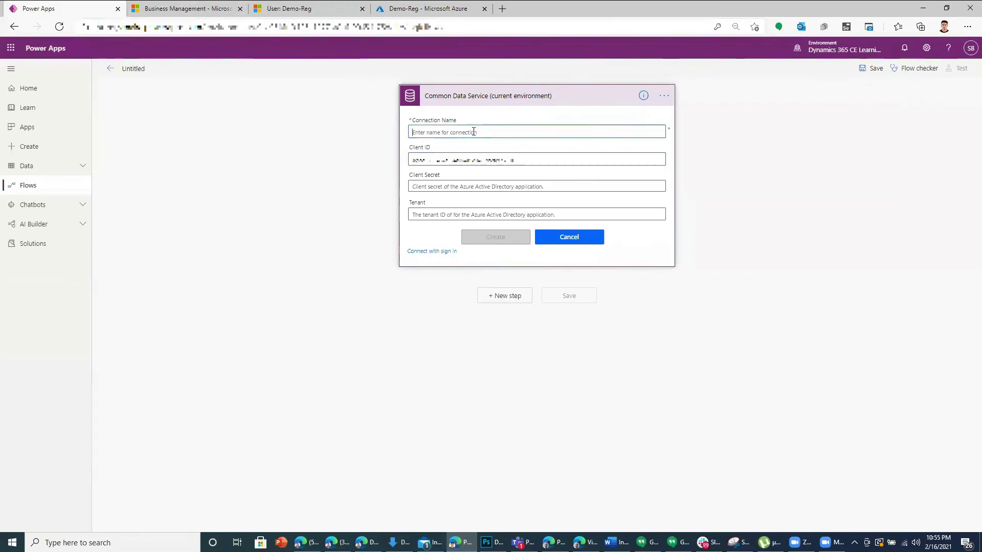
text(D)
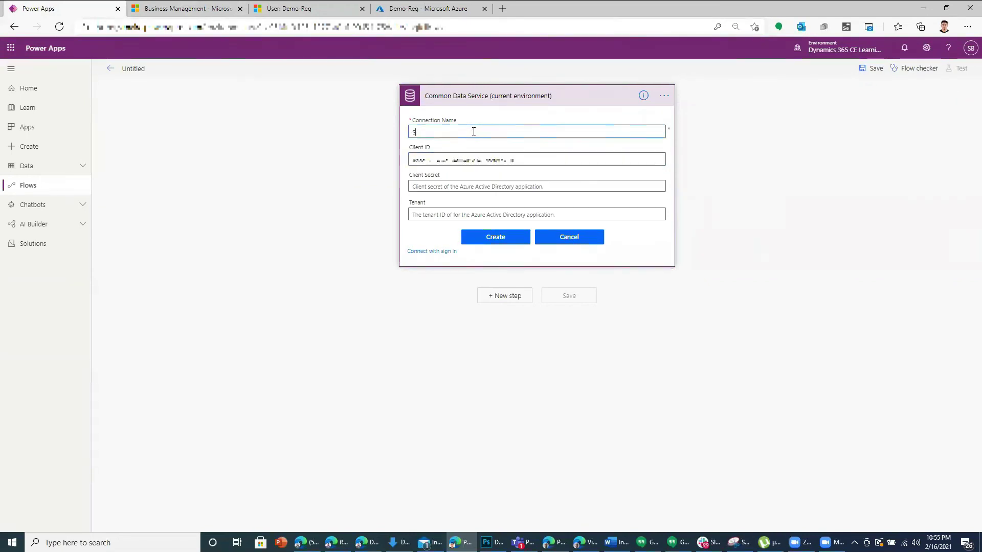
key(BackSpace)
text(Sevie)
key(BackSpace)
text(ce)
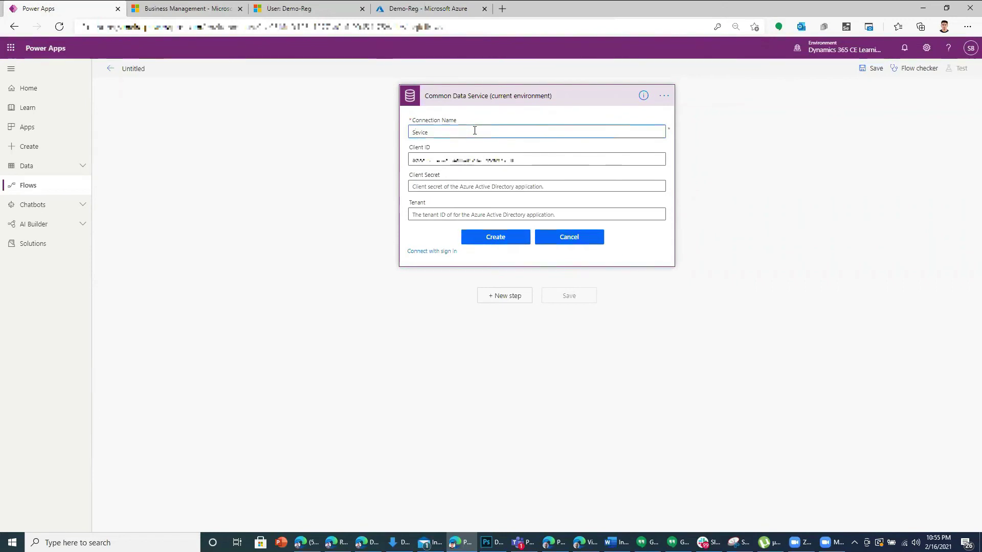
text(-Pri)
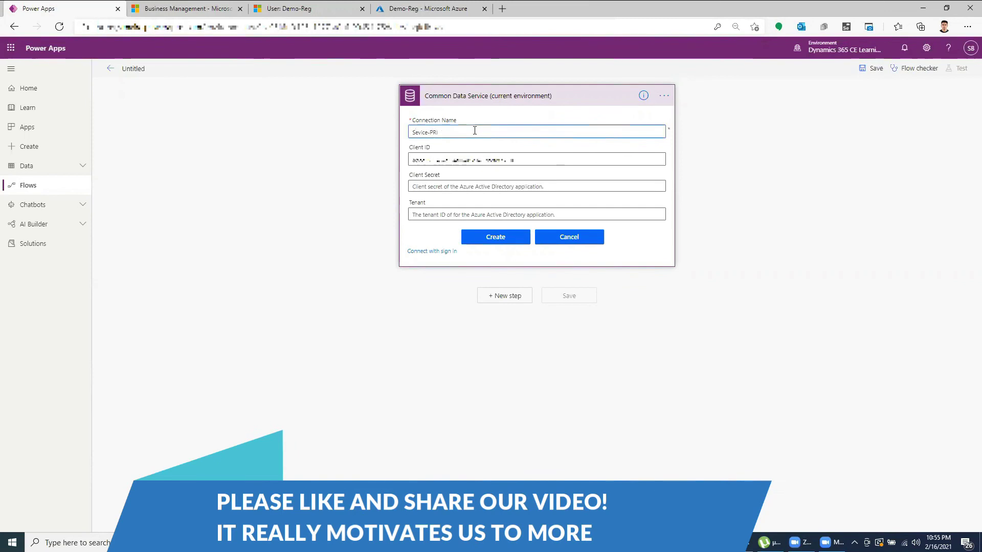
text(ncipal)
Copy the CLIENT_SECRET value from Demo-Reg's Certificates & secrets into the Client Secret field.
click(427, 9)
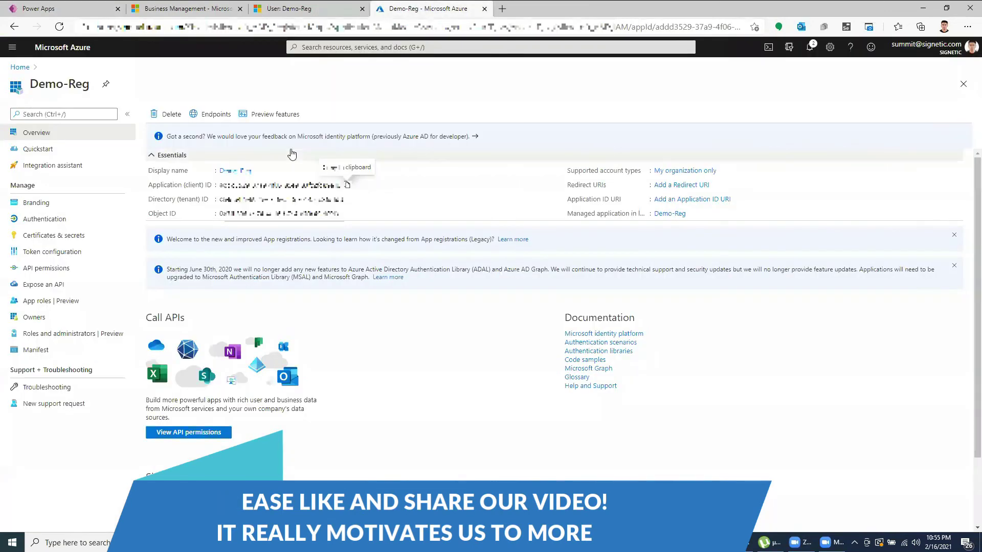
click(94, 237)
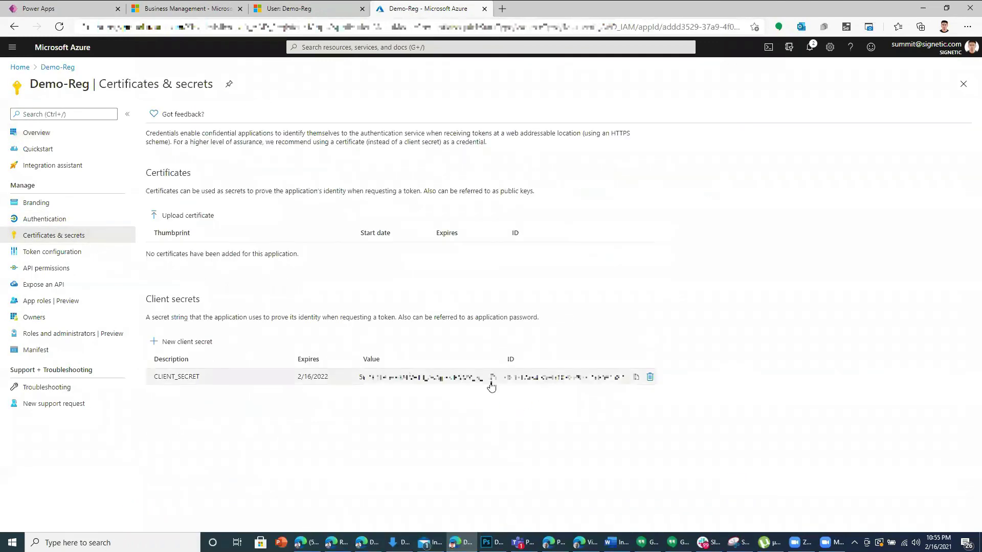
click(493, 377)
click(113, 5)
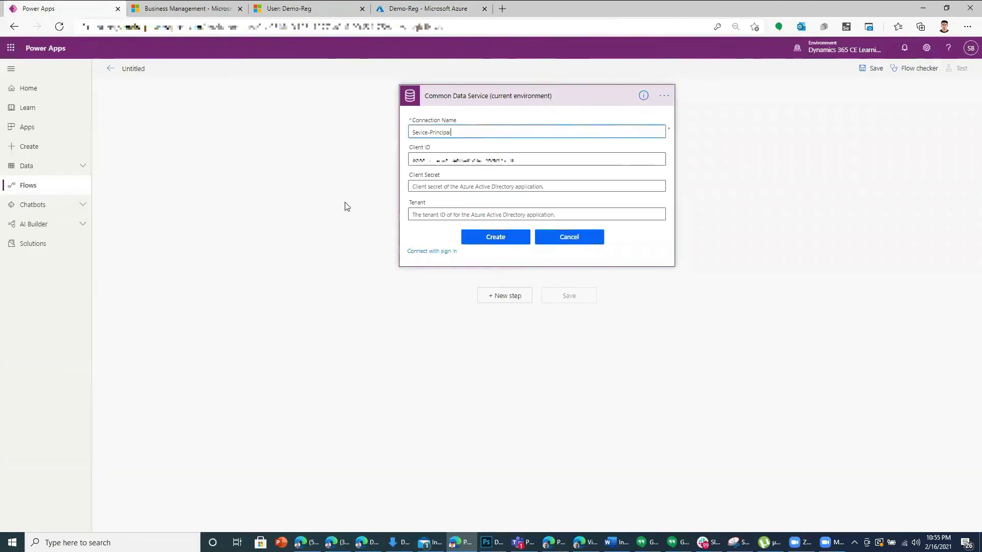
click(450, 187)
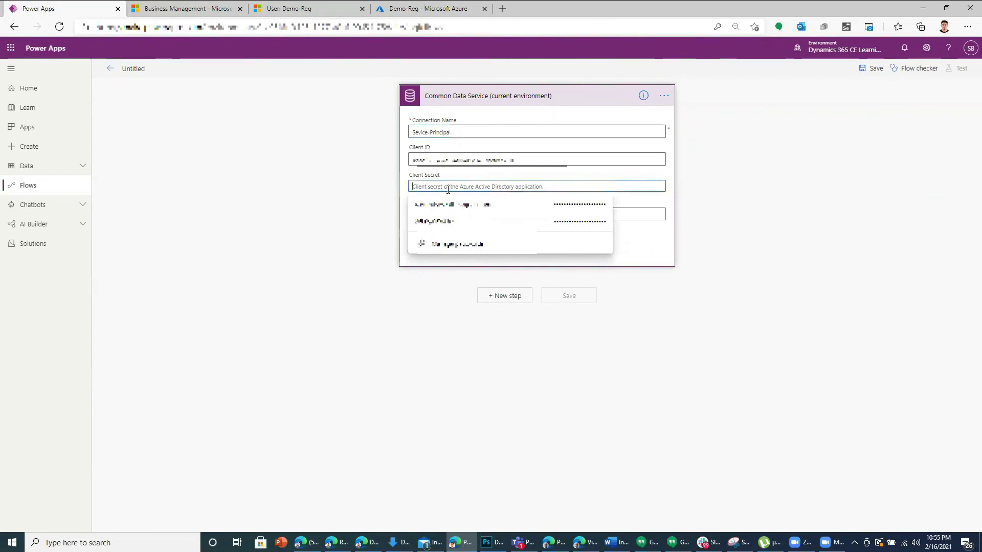
key(ctrl+v)
Paste the directory (tenant) ID from Demo-Reg's overview into Tenant and create the connection.
click(429, 8)
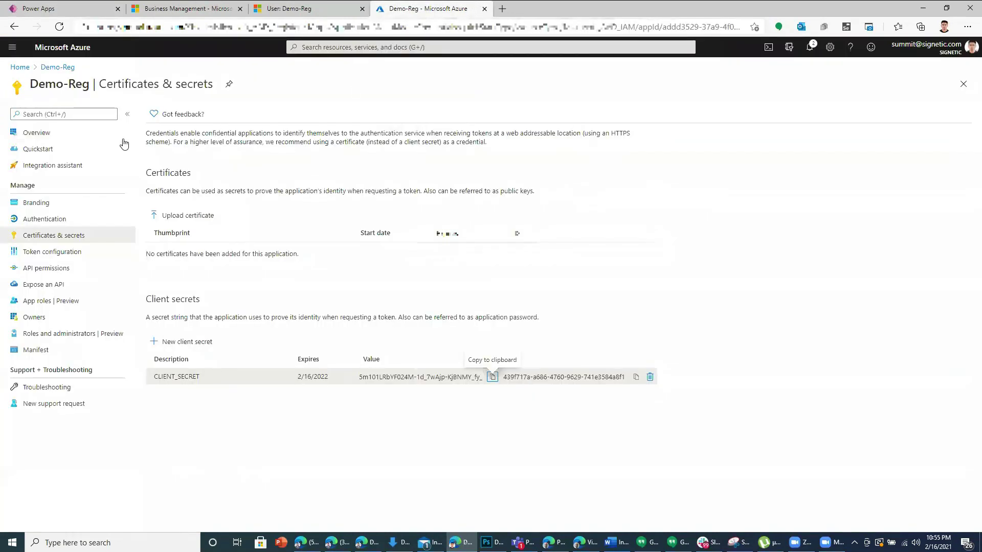
click(87, 138)
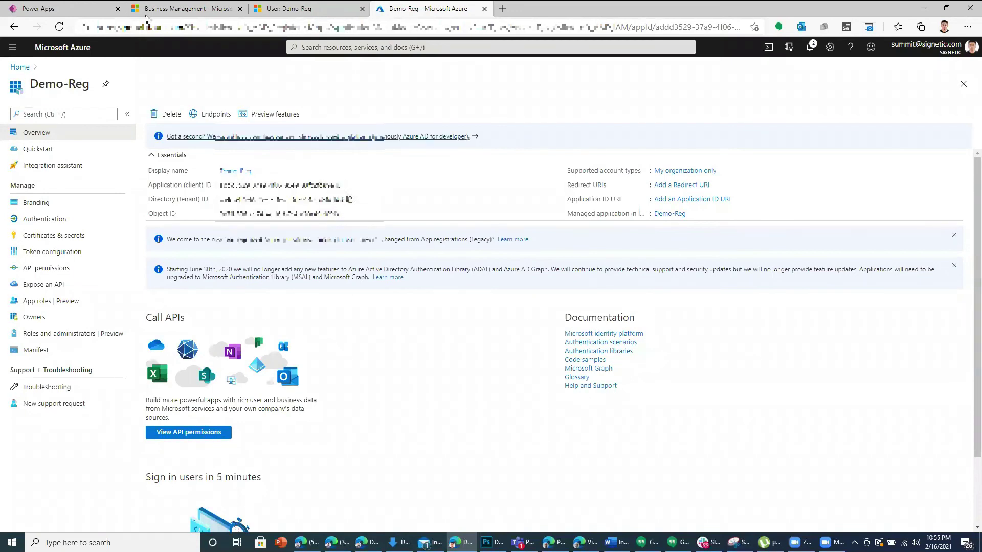
key(ctrl+Tab)
click(444, 214)
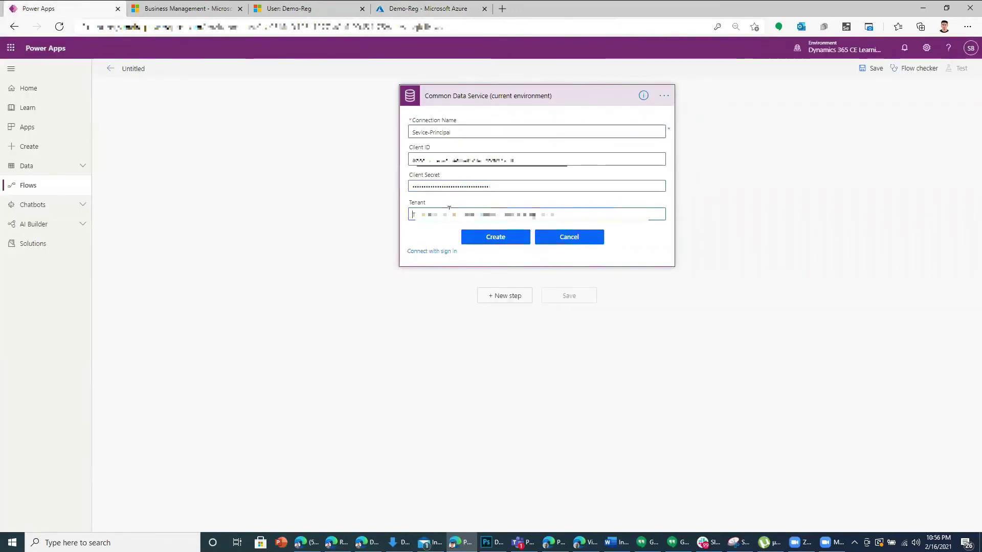
key(ctrl+v)
click(492, 237)
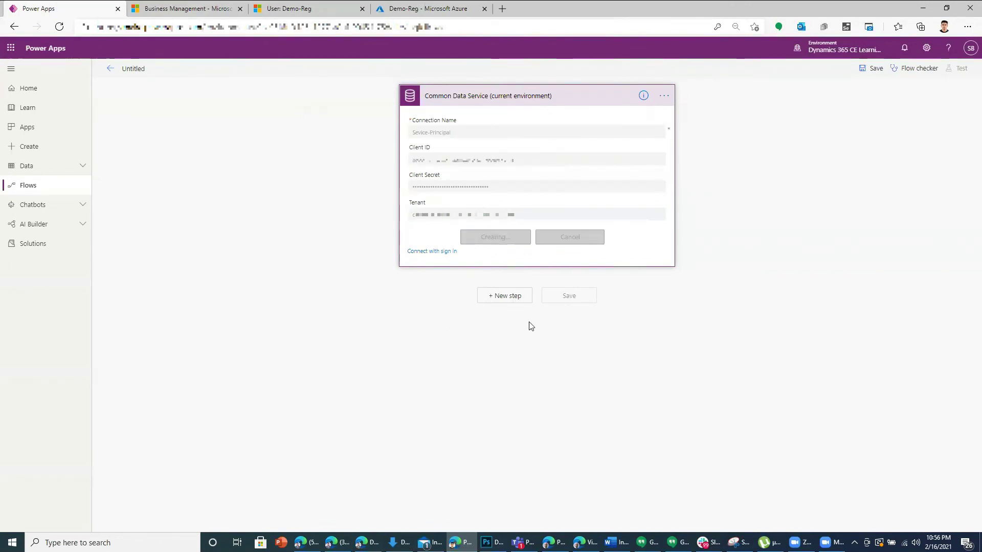
Look through the Demo-Reg application user's security roles and cancel without changing any.
click(290, 8)
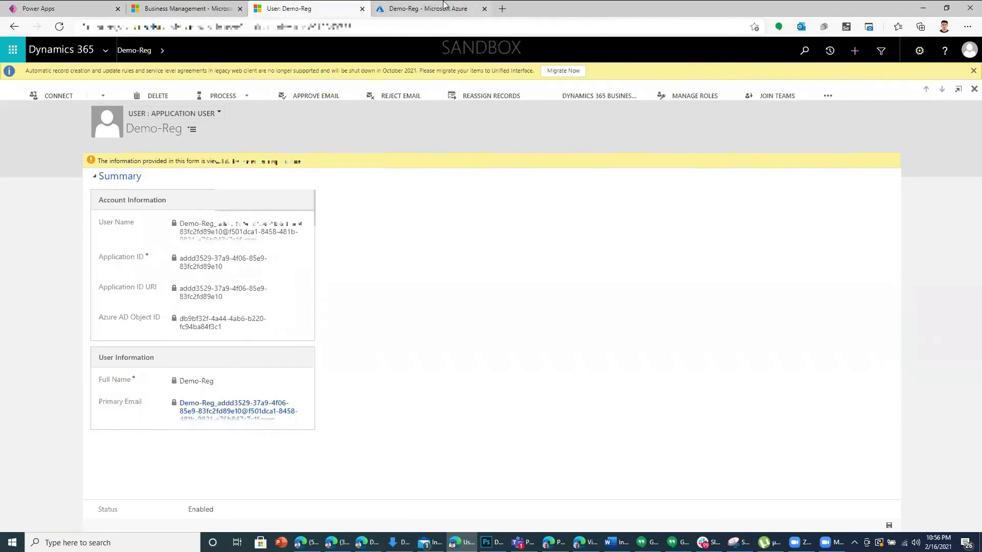
key(ctrl+Tab)
click(337, 7)
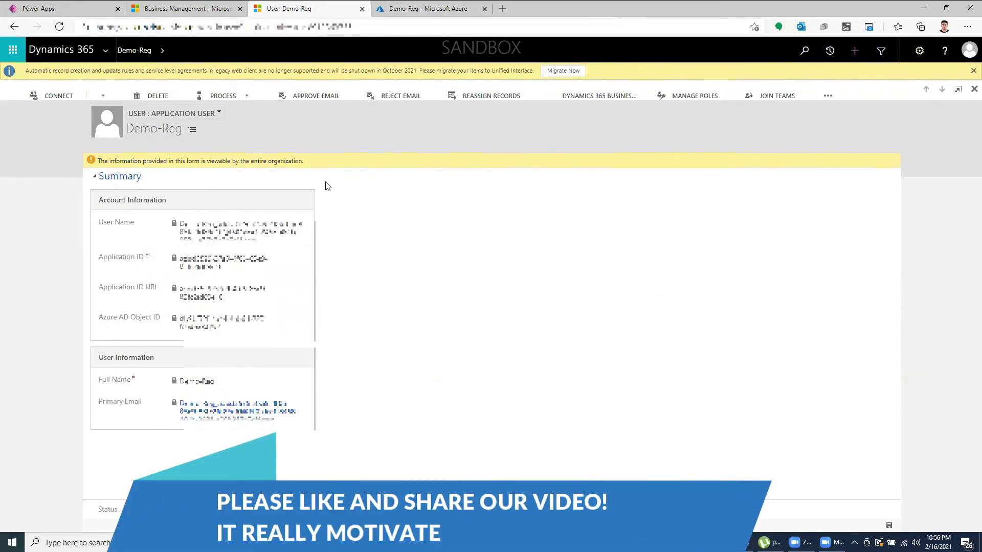
click(688, 96)
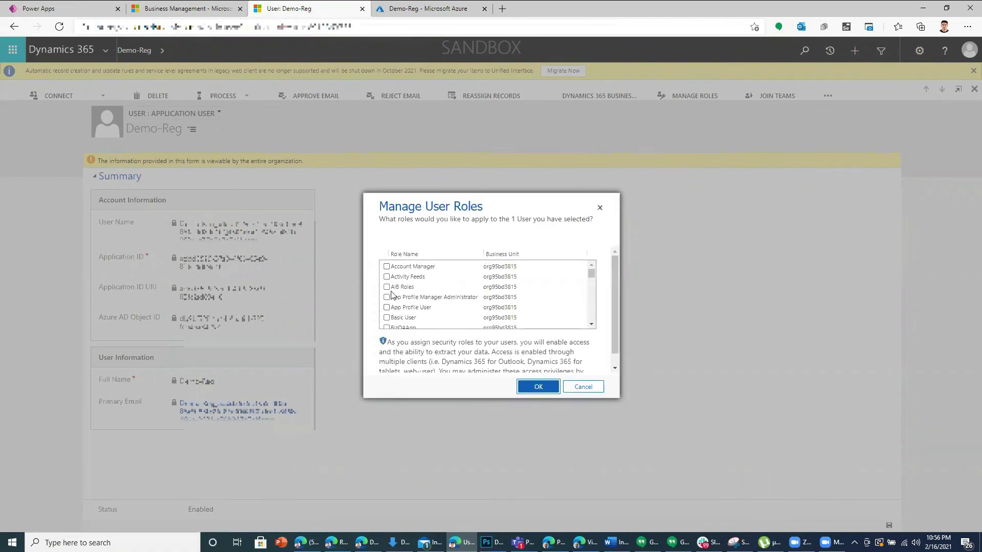
scroll(391, 294, down, 3)
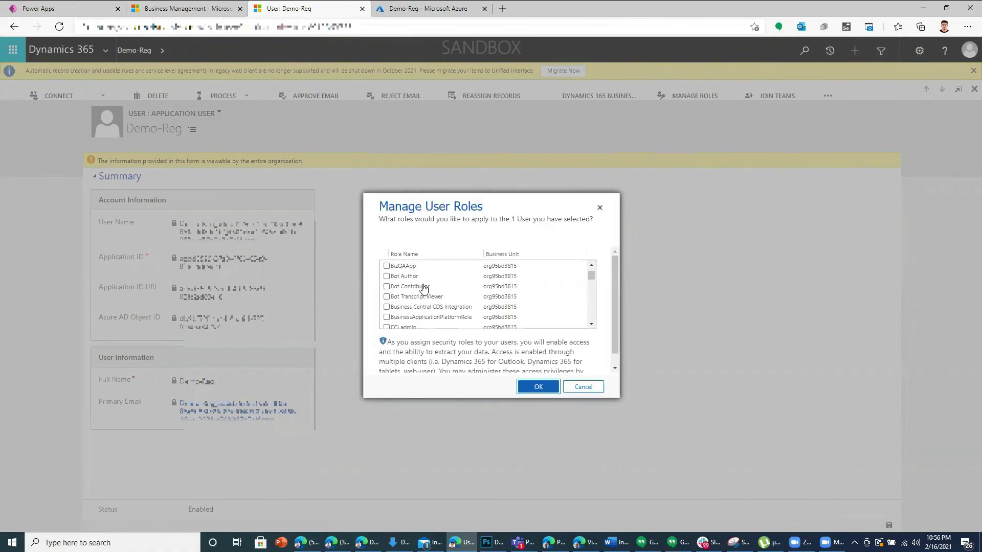
scroll(427, 295, down, 2)
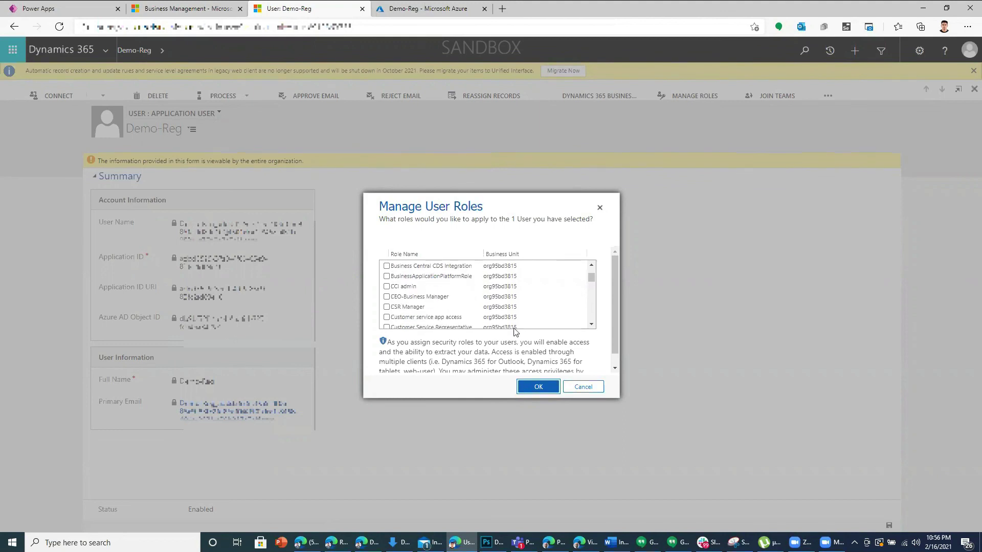
click(583, 387)
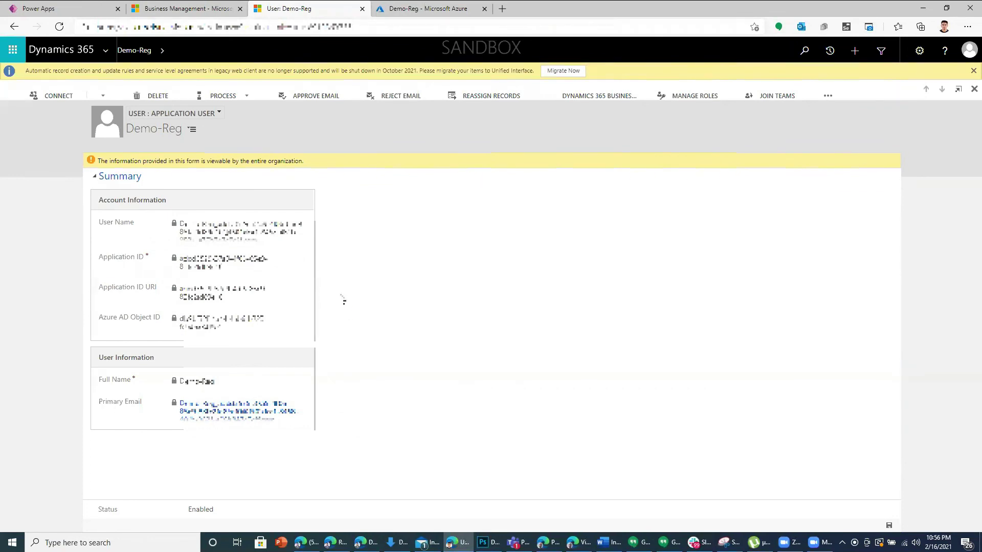
Back in the flow editor, decline Edge's offer to update the saved password.
click(66, 8)
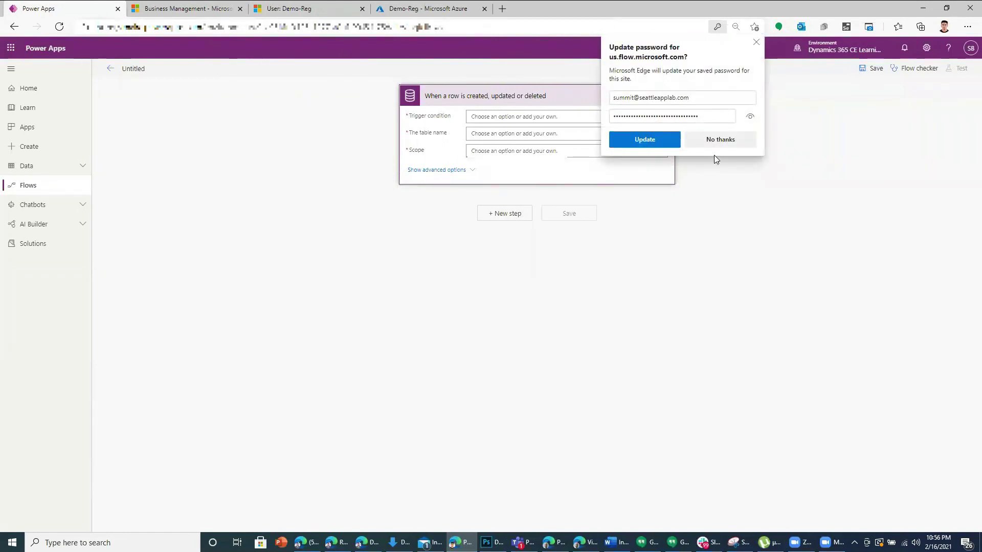
click(718, 141)
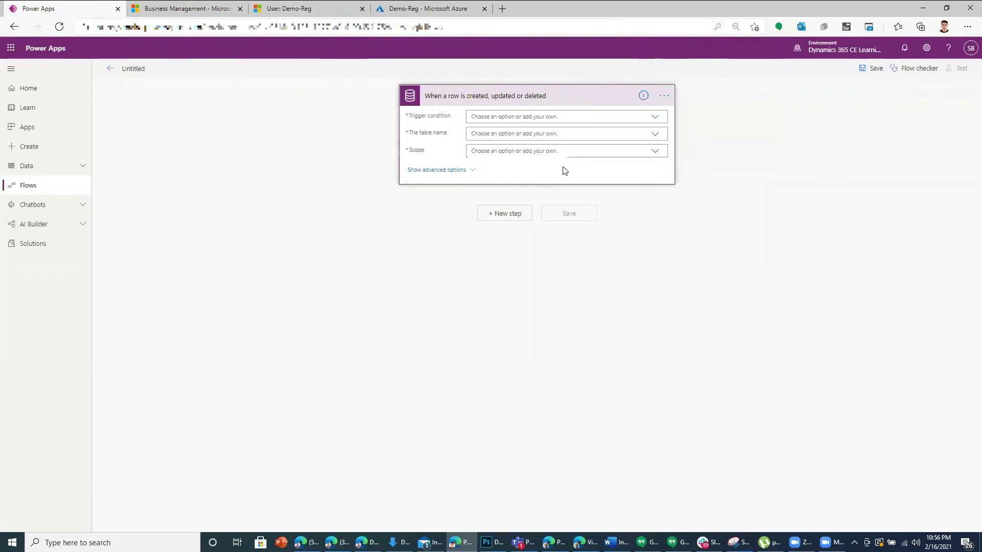